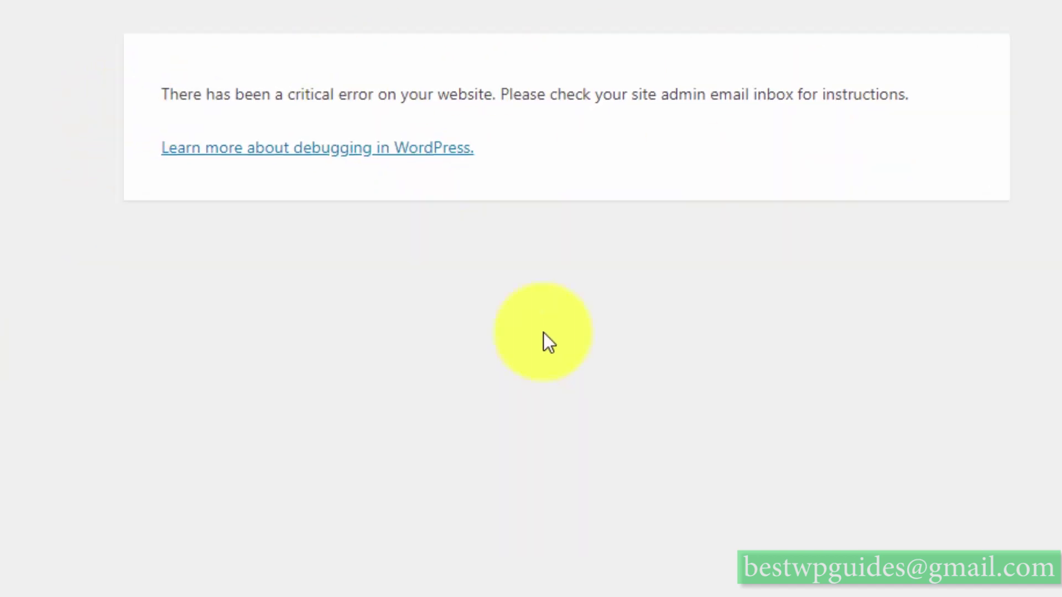
Reload the wp-admin page, and load the site's front page at demo1.smarthelpguides.com/wp/ to read its error notice.
{"action": "left_click", "coordinate": [94, 65]}
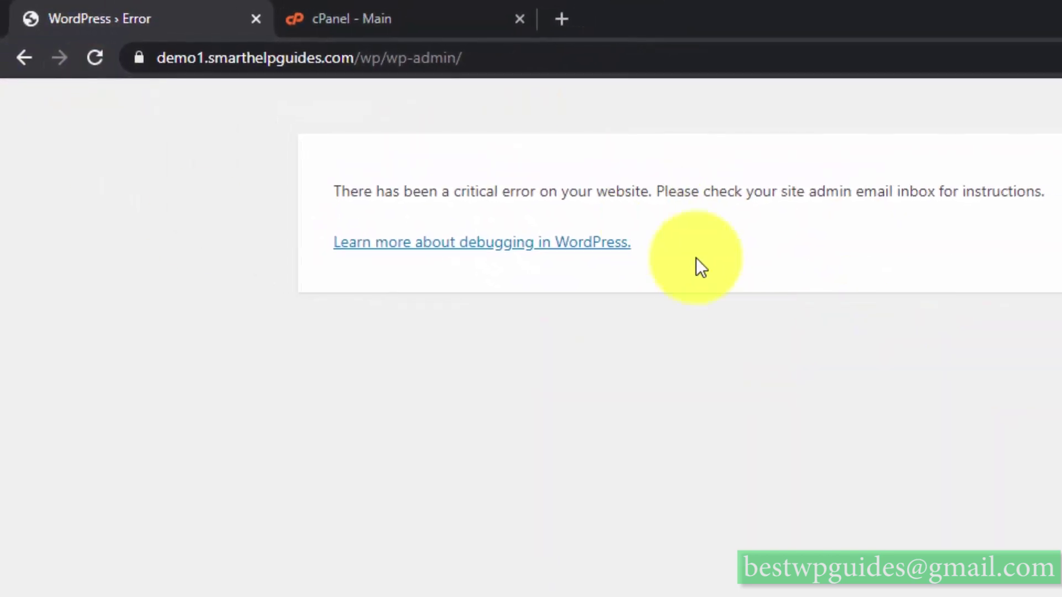
{"action": "left_click_drag", "start_coordinate": [369, 56], "coordinate": [626, 78]}
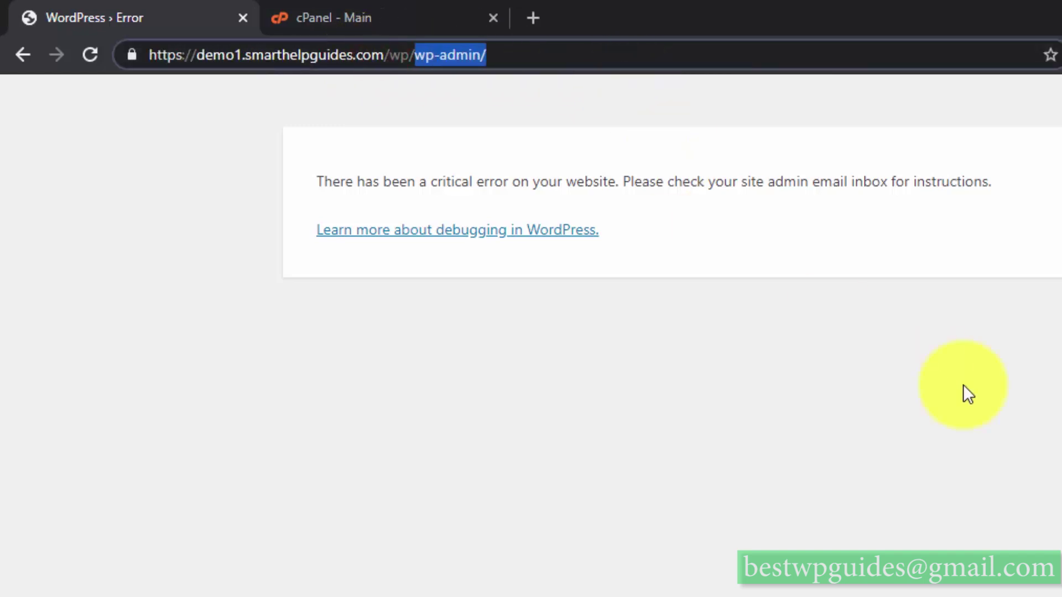
{"action": "key", "text": "BackSpace"}
{"action": "key", "text": "Return"}
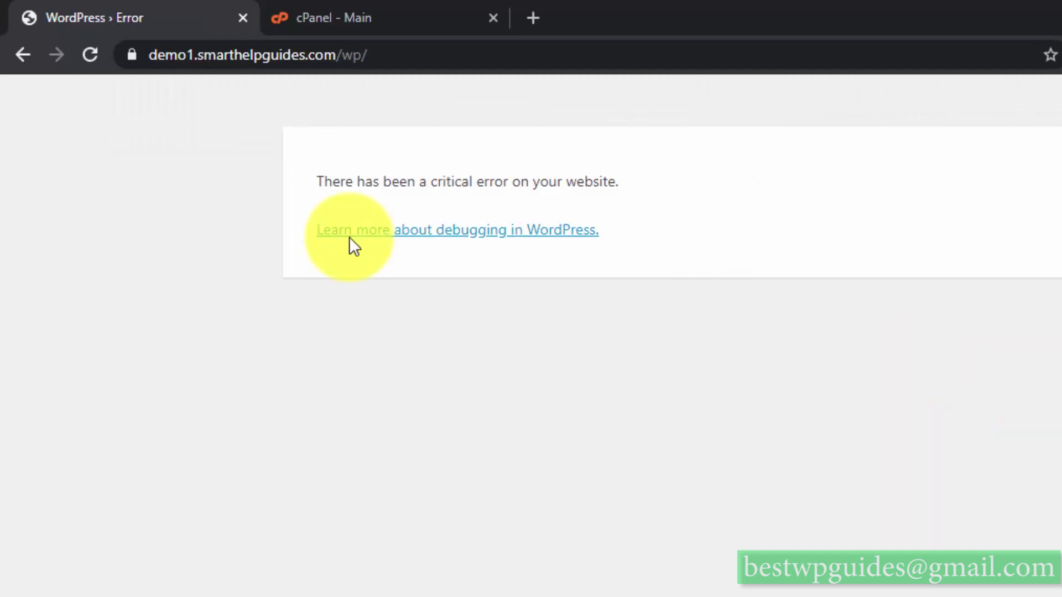
{"action": "left_click_drag", "start_coordinate": [325, 186], "coordinate": [661, 301]}
{"action": "left_click", "coordinate": [660, 300]}
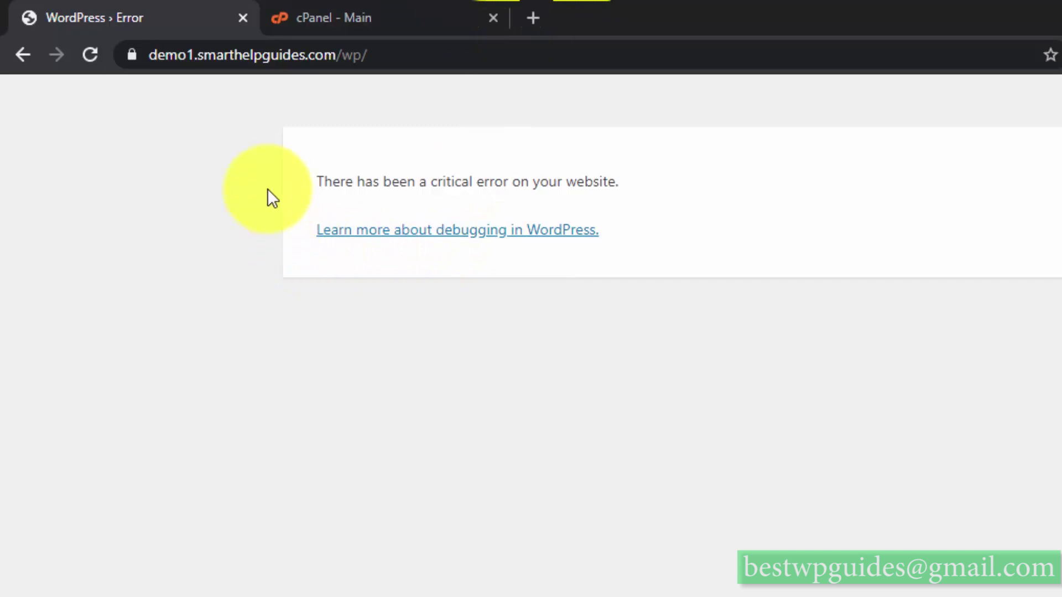
Load the site's admin address, demo1.smarthelpguides.com/wp/wp-admin, to check the dashboard.
{"action": "left_click", "coordinate": [309, 7]}
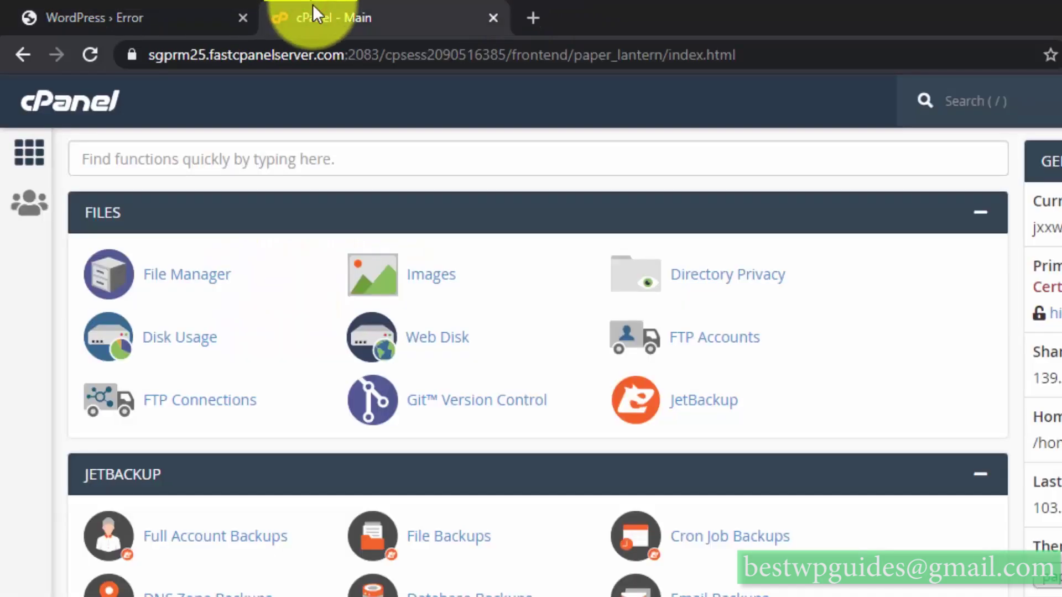
{"action": "left_click", "coordinate": [217, 5]}
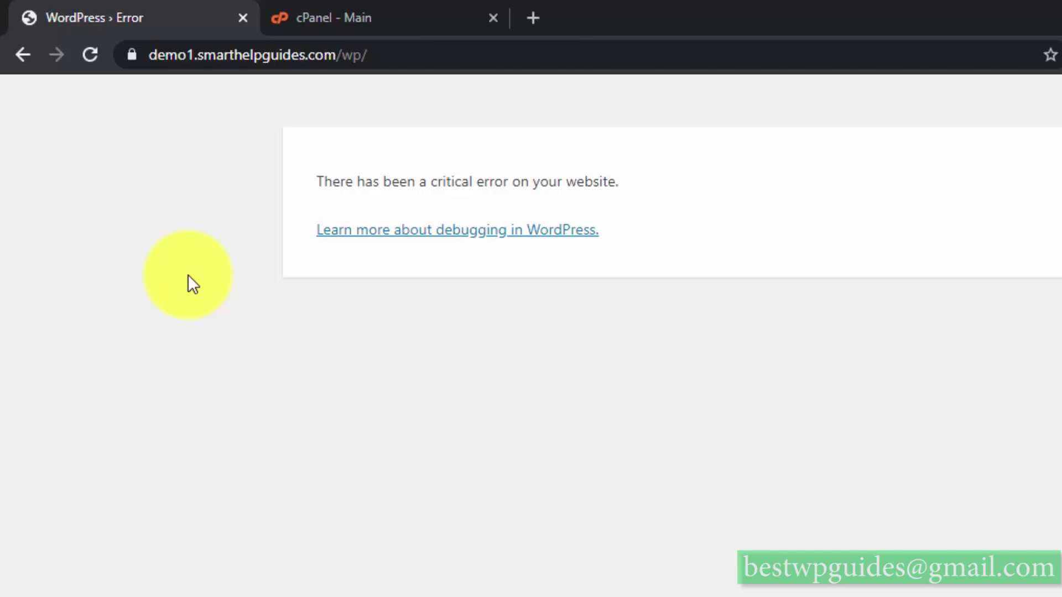
{"action": "left_click", "coordinate": [429, 55]}
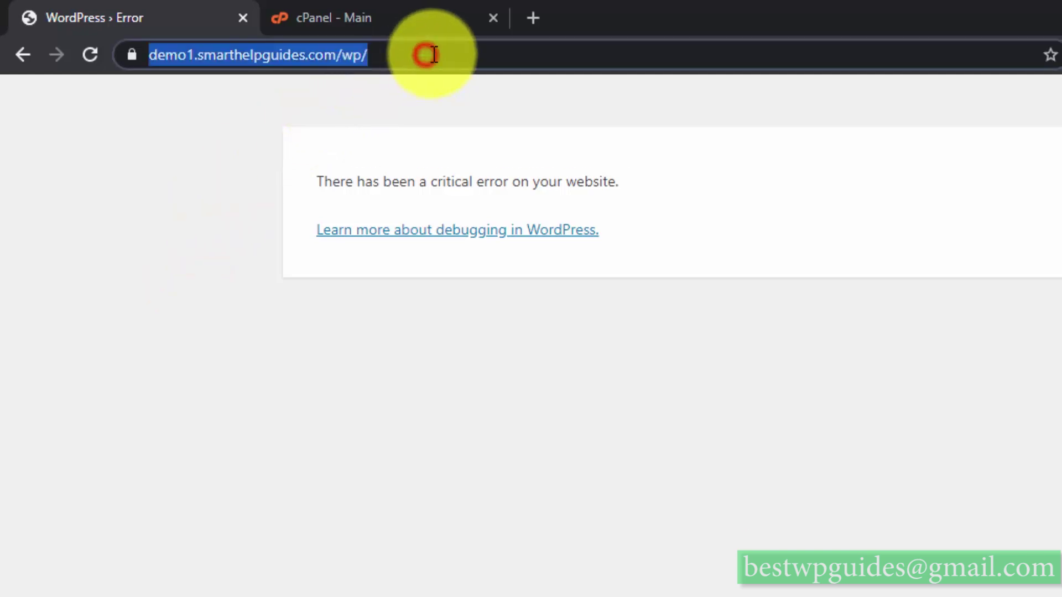
{"action": "left_click", "coordinate": [434, 55]}
{"action": "type", "text": "q"}
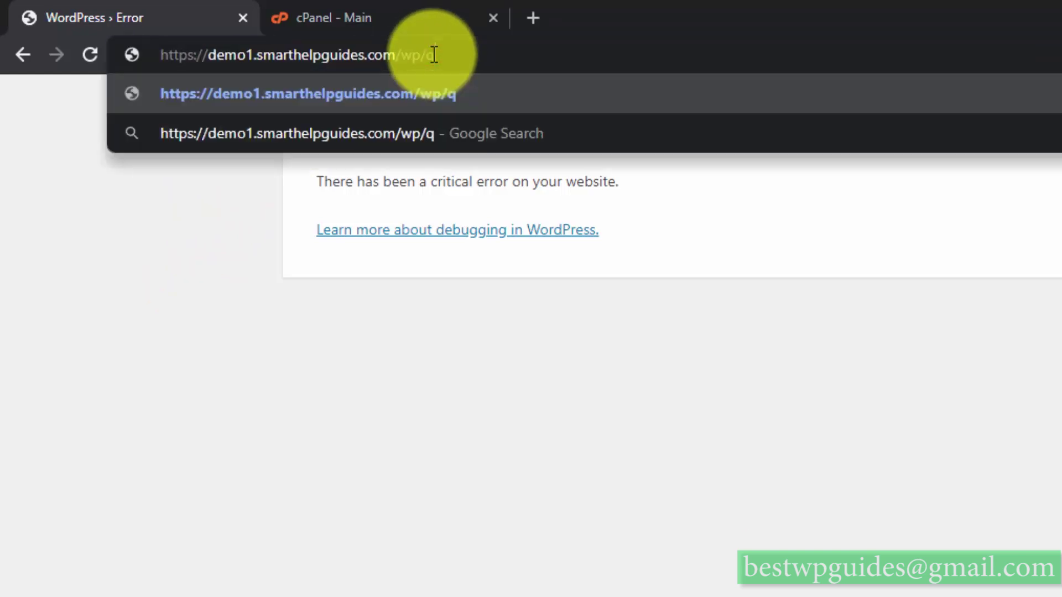
{"action": "key", "text": "BackSpace"}
{"action": "type", "text": "w"}
{"action": "type", "text": "p"}
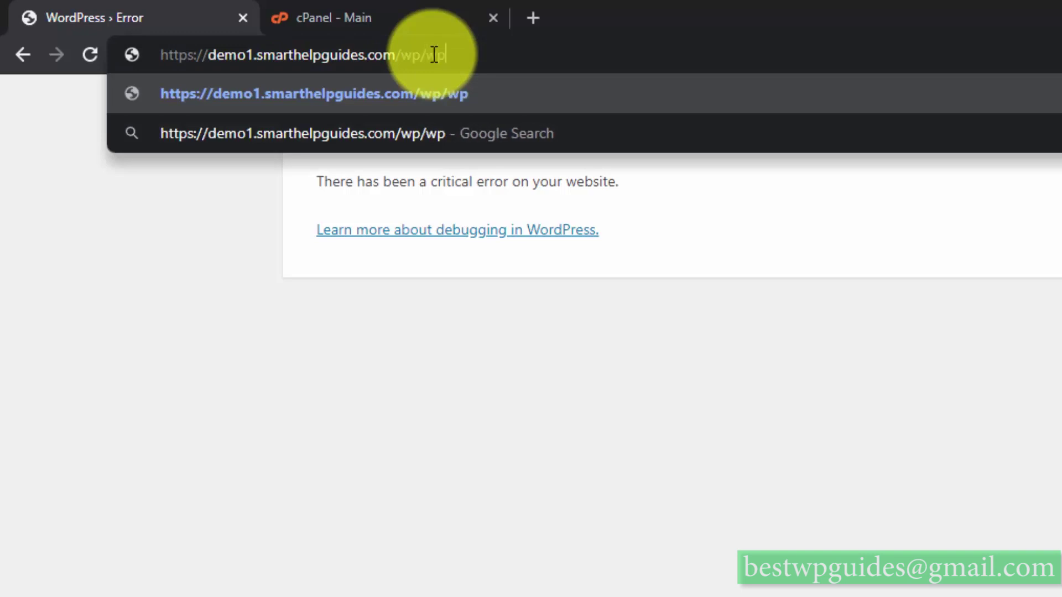
{"action": "type", "text": "-admi"}
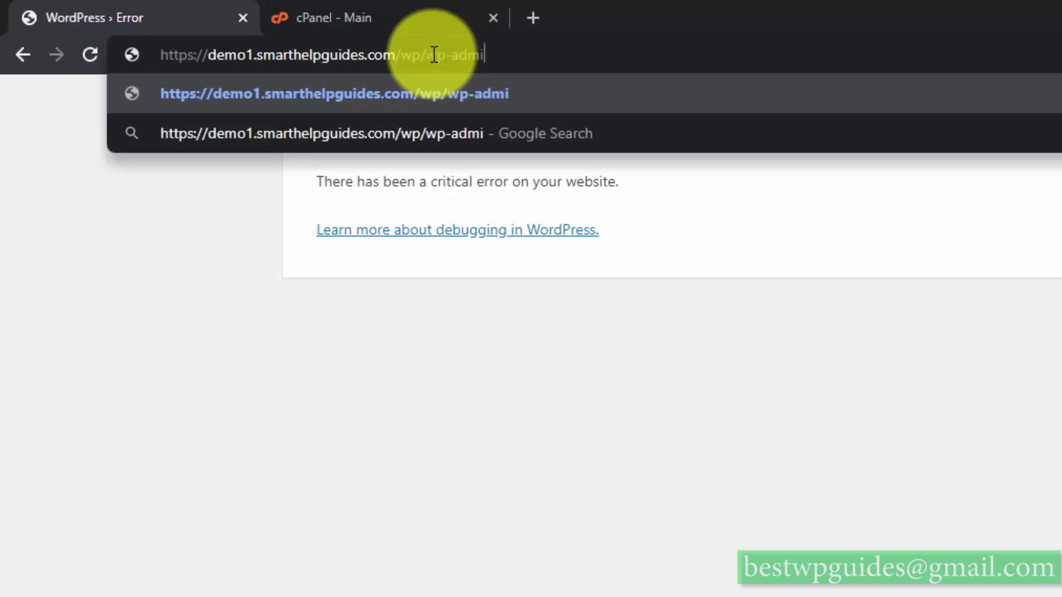
{"action": "type", "text": "n"}
{"action": "key", "text": "Return"}
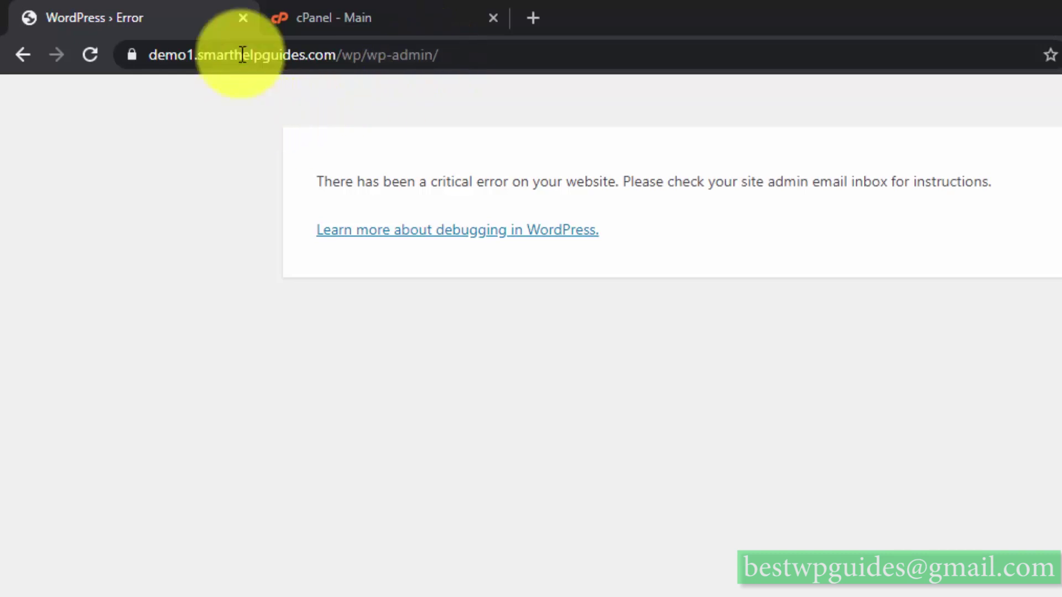
Switch to cPanel and open the public_html folder in File Manager.
{"action": "left_click", "coordinate": [346, 3]}
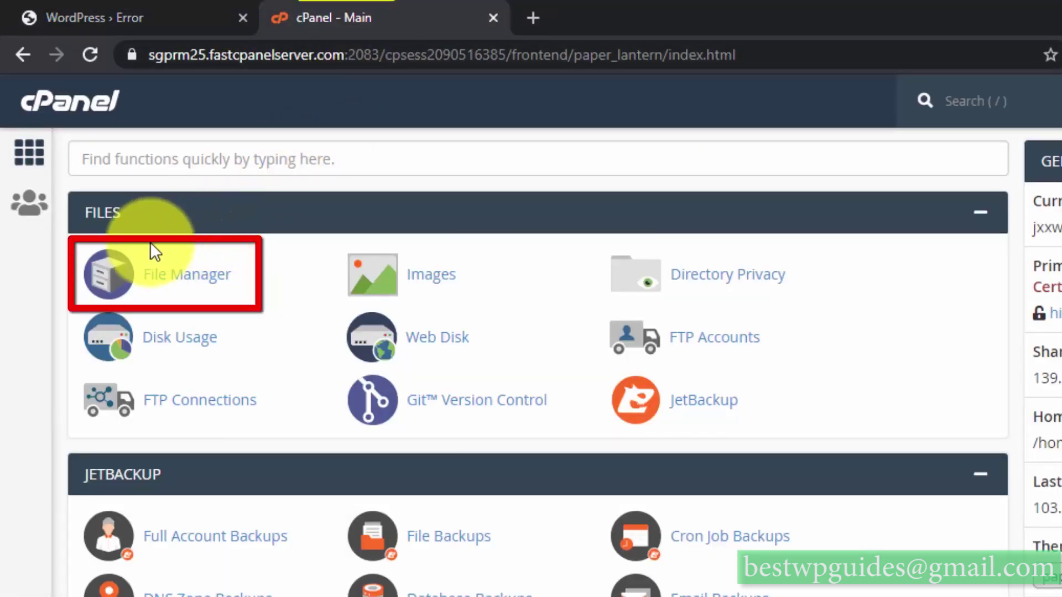
{"action": "left_click", "coordinate": [176, 275]}
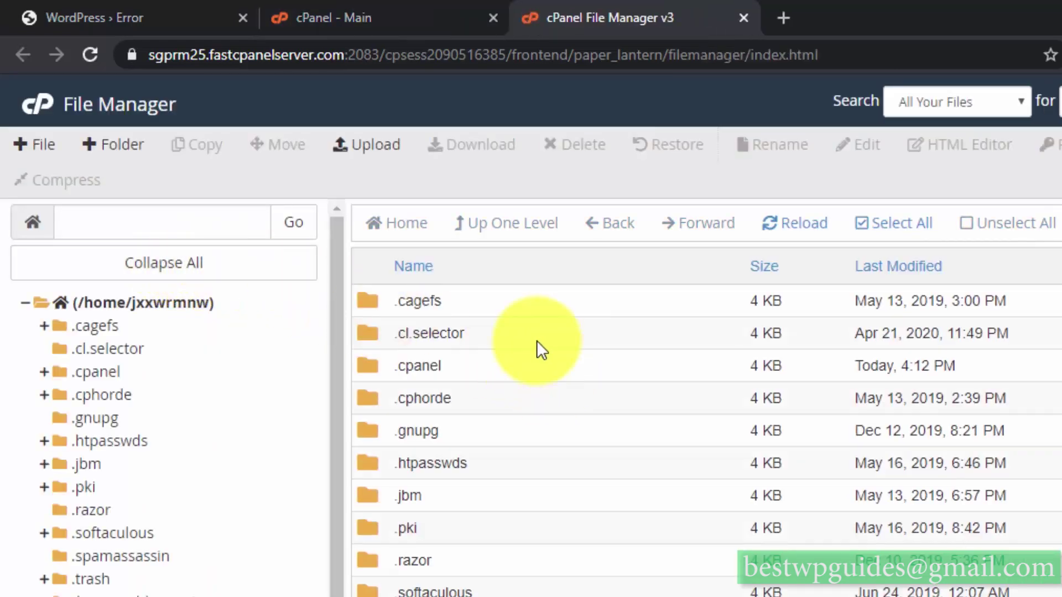
{"action": "scroll", "coordinate": [151, 411], "scroll_direction": "down", "scroll_amount": 3}
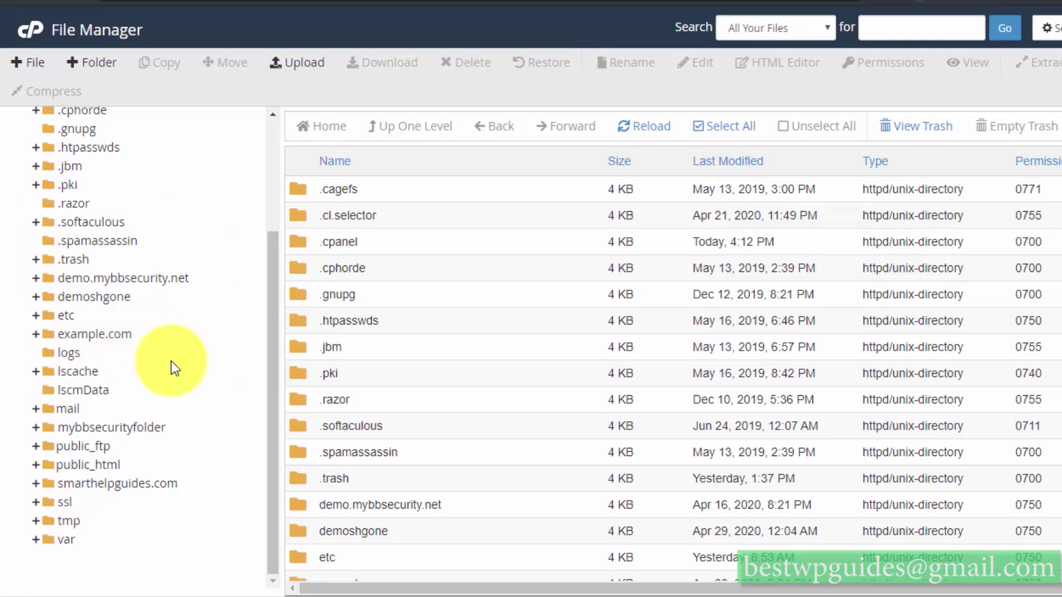
{"action": "scroll", "coordinate": [533, 470], "scroll_direction": "down", "scroll_amount": 1}
{"action": "scroll", "coordinate": [533, 465], "scroll_direction": "down", "scroll_amount": 7}
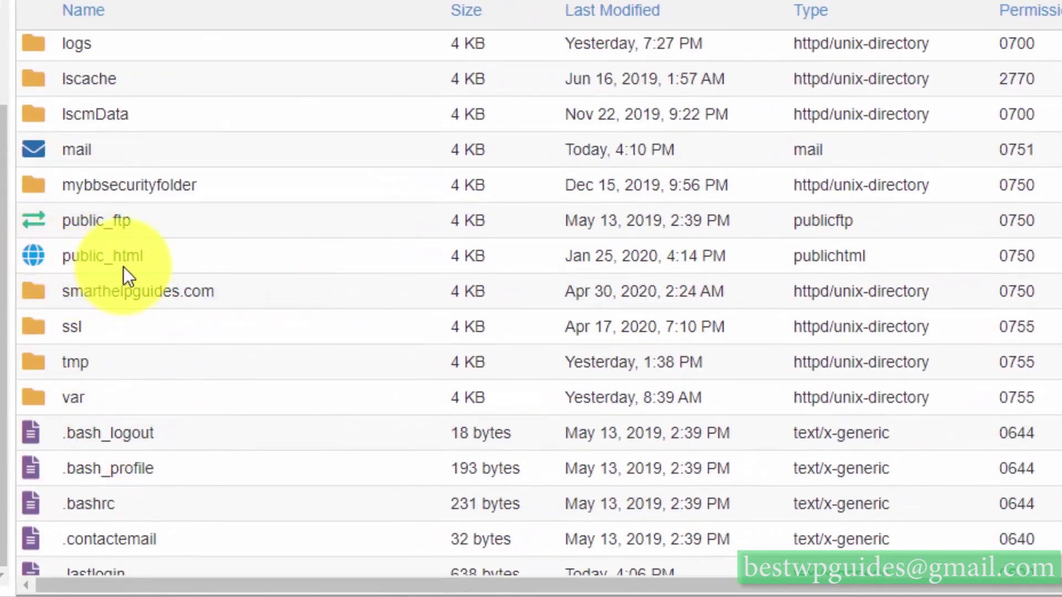
{"action": "left_click", "coordinate": [105, 260]}
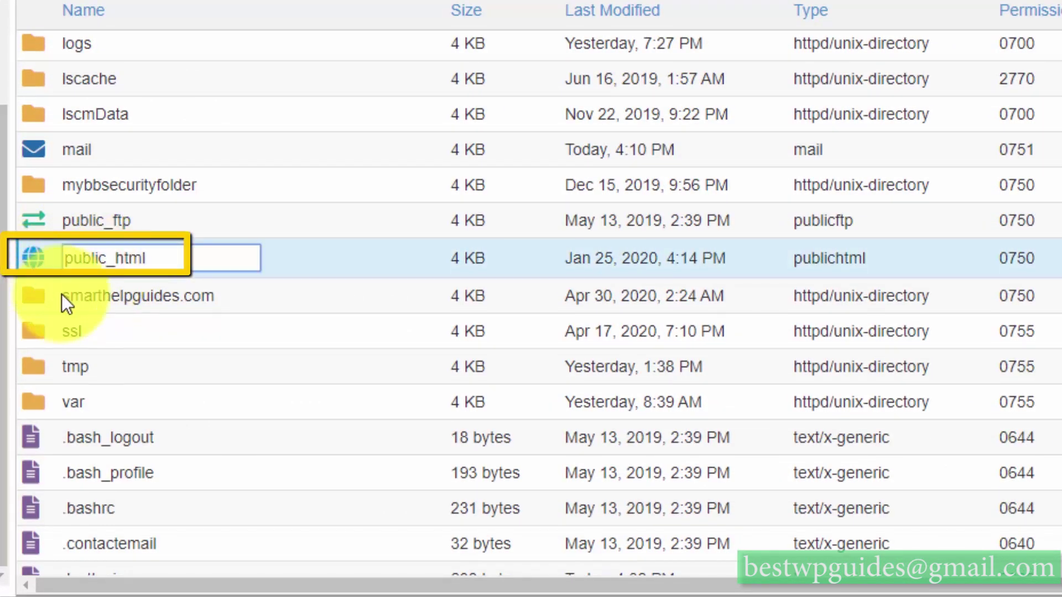
{"action": "left_click", "coordinate": [232, 324]}
{"action": "double_click", "coordinate": [36, 257]}
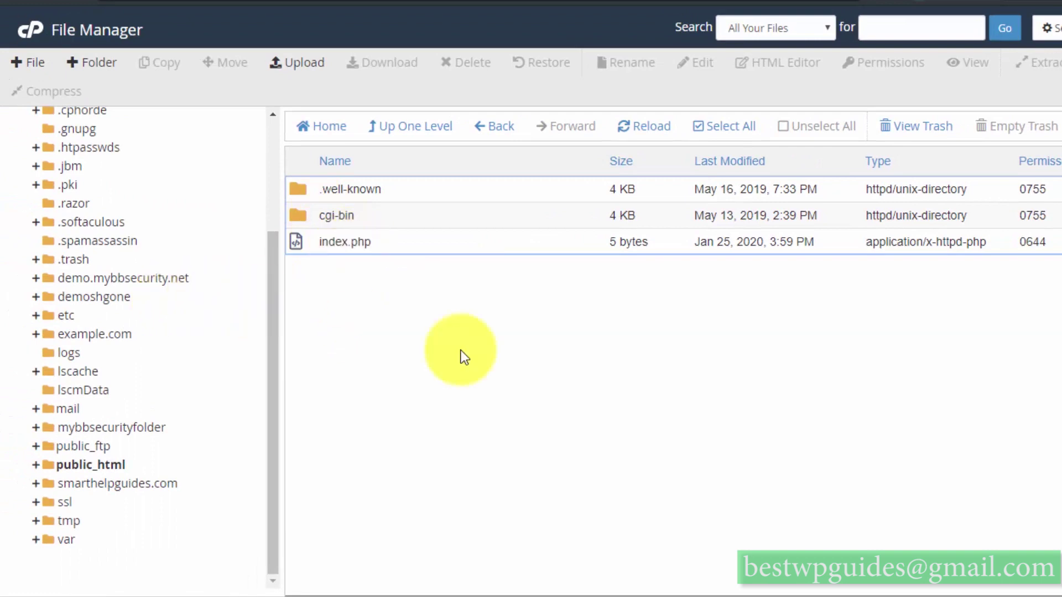
Open the wp folder inside demoshgone and view its error_log file.
{"action": "left_click", "coordinate": [111, 300]}
{"action": "left_click", "coordinate": [363, 325]}
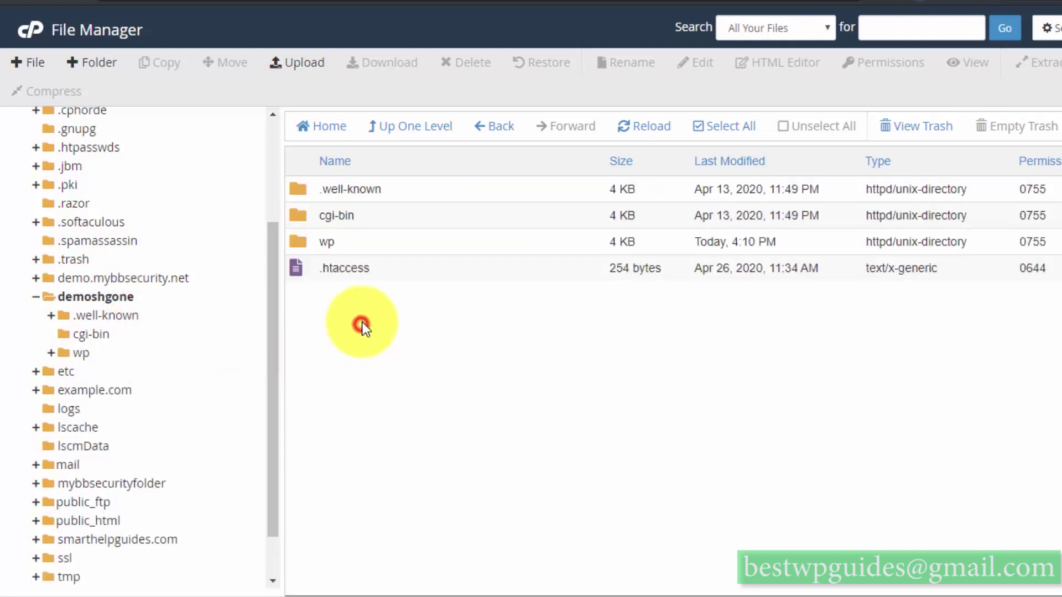
{"action": "double_click", "coordinate": [304, 245]}
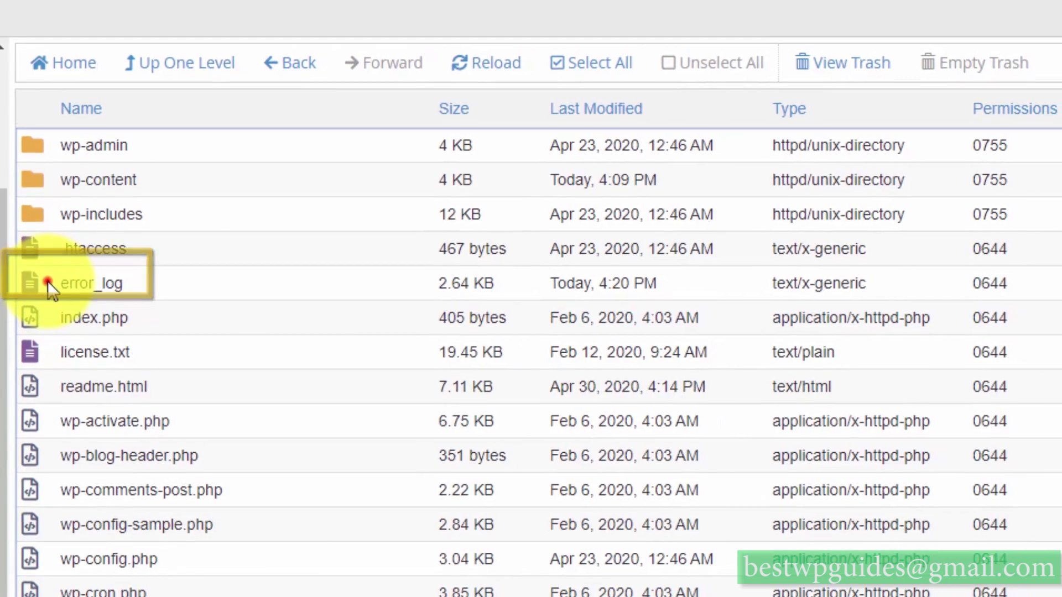
{"action": "left_click", "coordinate": [50, 273]}
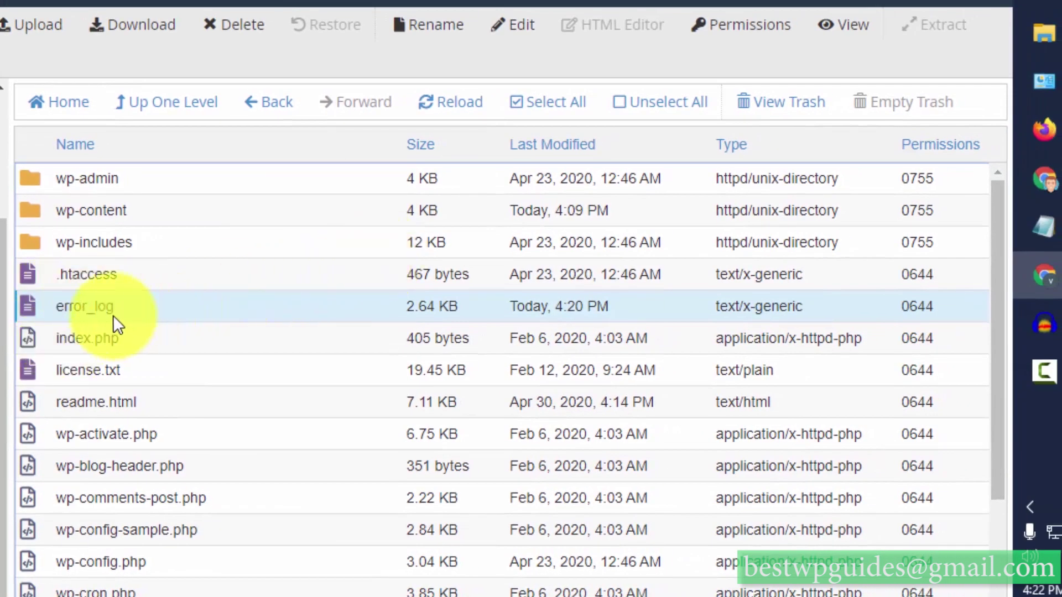
{"action": "left_click", "coordinate": [847, 32]}
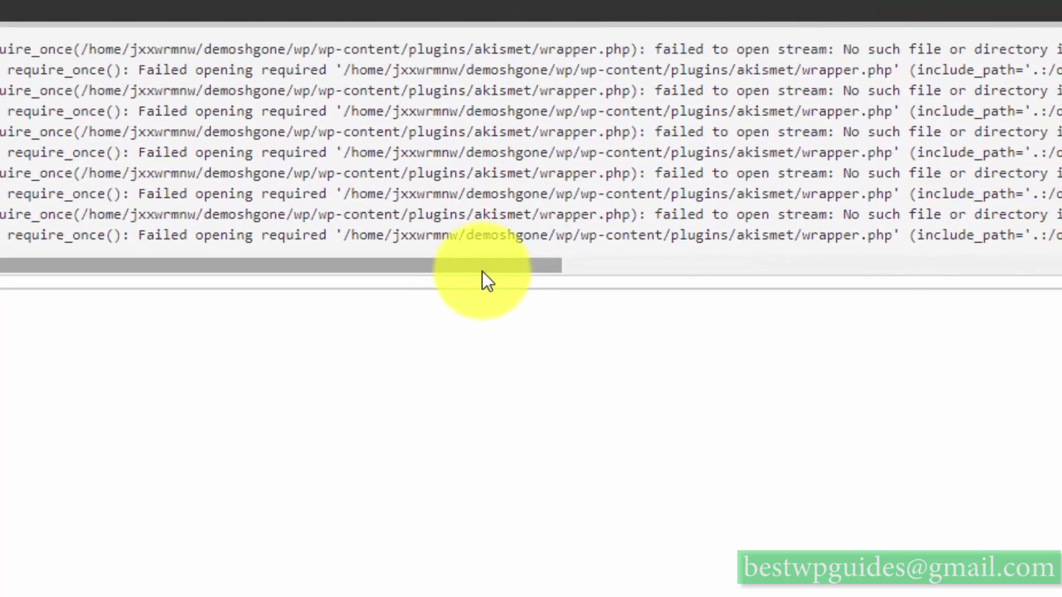
Examine the error_log entries across their full width for the plugin and file paths behind the fatal error.
{"action": "left_click_drag", "start_coordinate": [483, 271], "coordinate": [450, 270]}
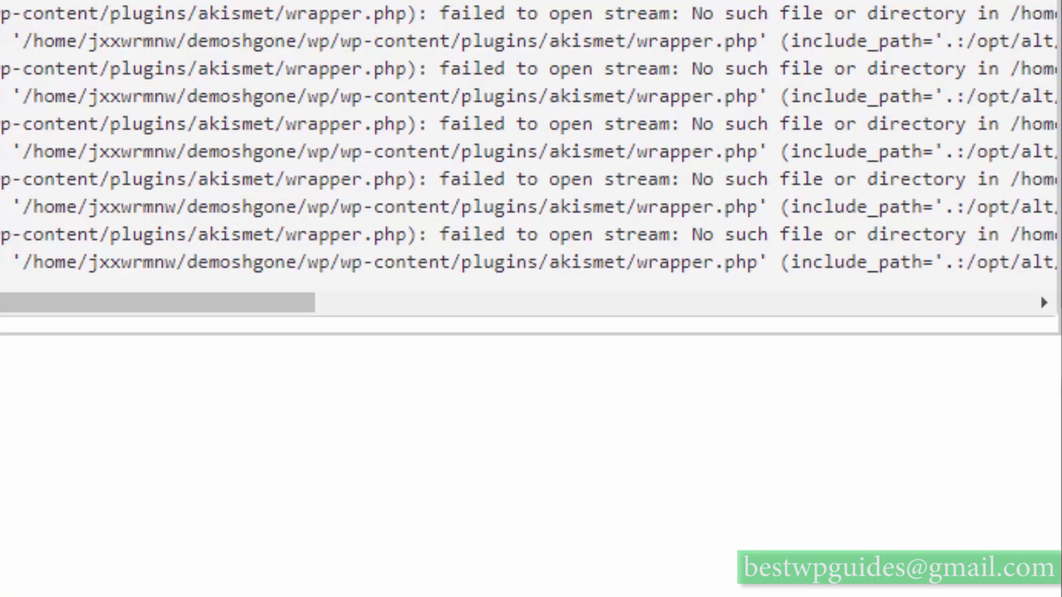
{"action": "left_click", "coordinate": [548, 326]}
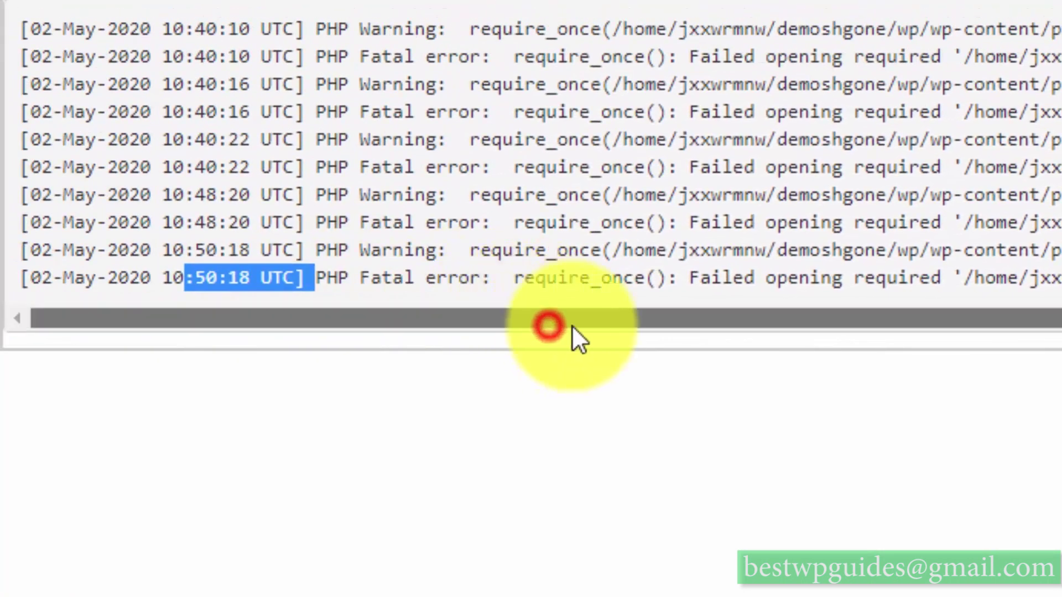
{"action": "mouse_move", "coordinate": [572, 324]}
{"action": "left_mouse_down"}
{"action": "mouse_move", "coordinate": [818, 320]}
{"action": "mouse_move", "coordinate": [559, 332]}
{"action": "left_mouse_up"}
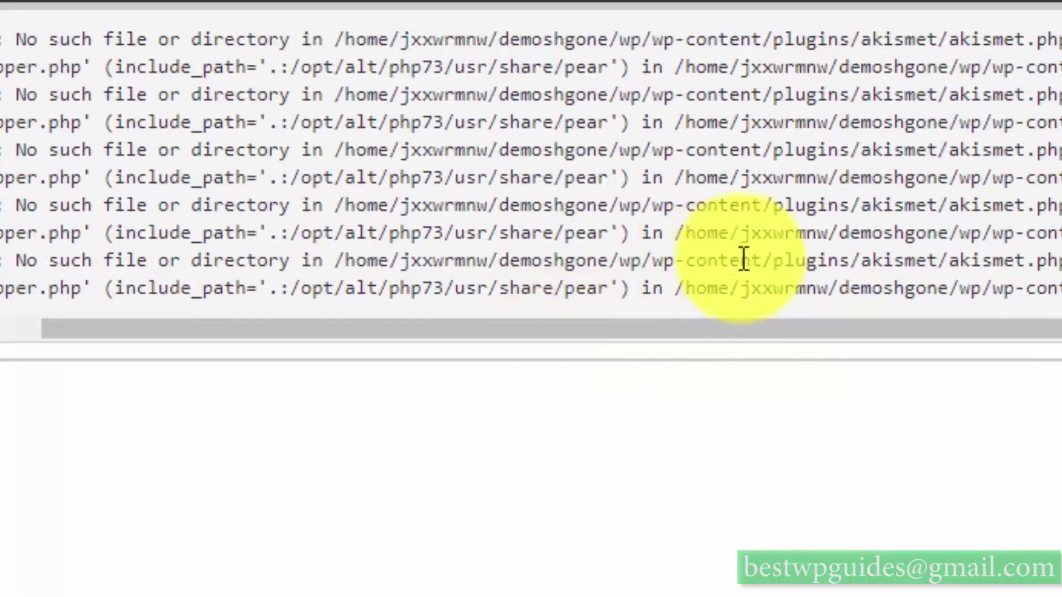
{"action": "left_click", "coordinate": [522, 285]}
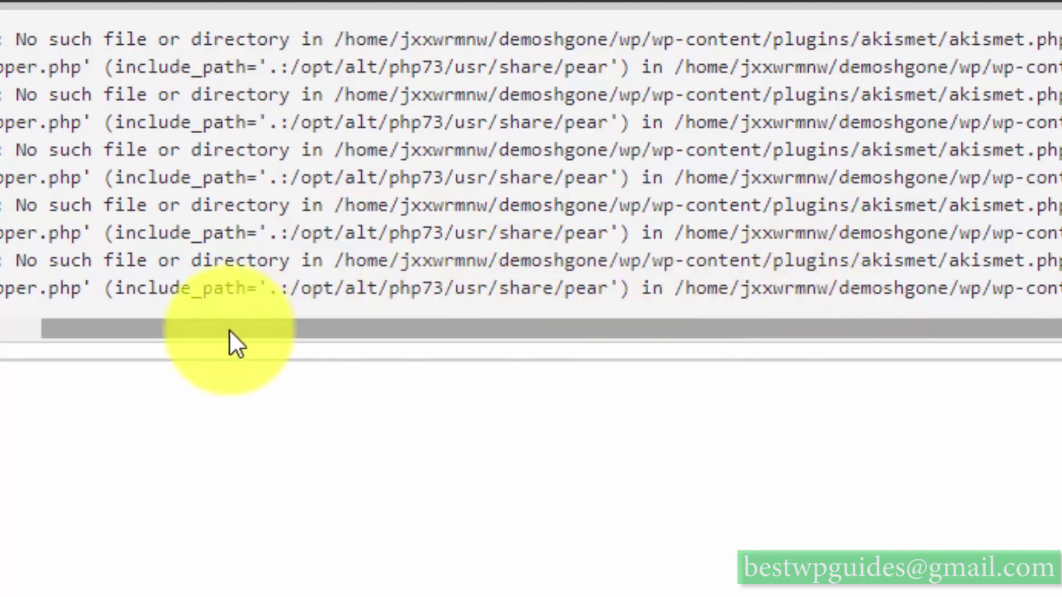
{"action": "left_click_drag", "start_coordinate": [229, 330], "coordinate": [1, 332]}
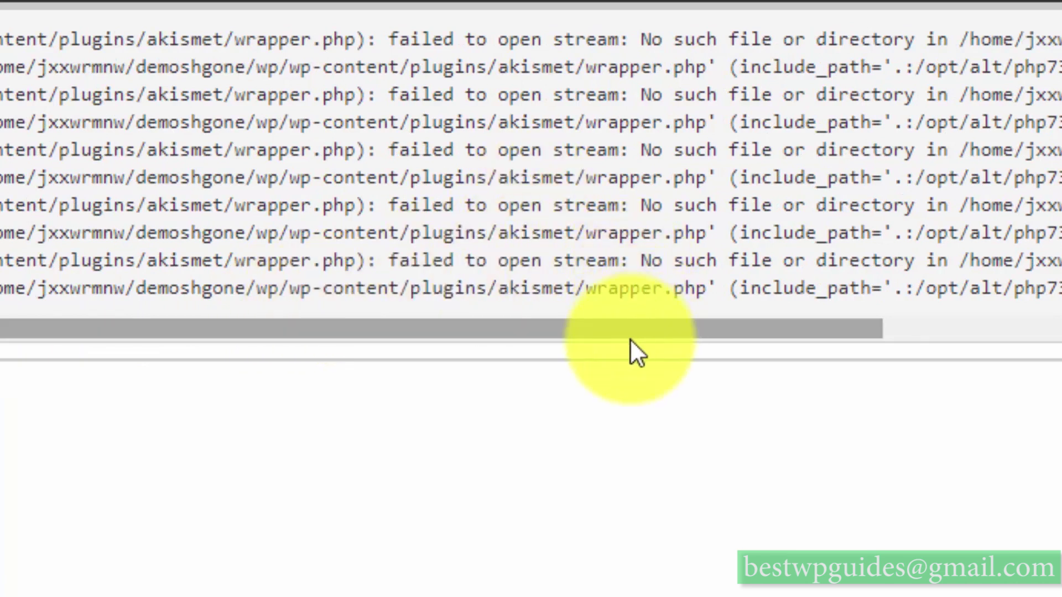
{"action": "left_click_drag", "start_coordinate": [622, 330], "coordinate": [755, 332]}
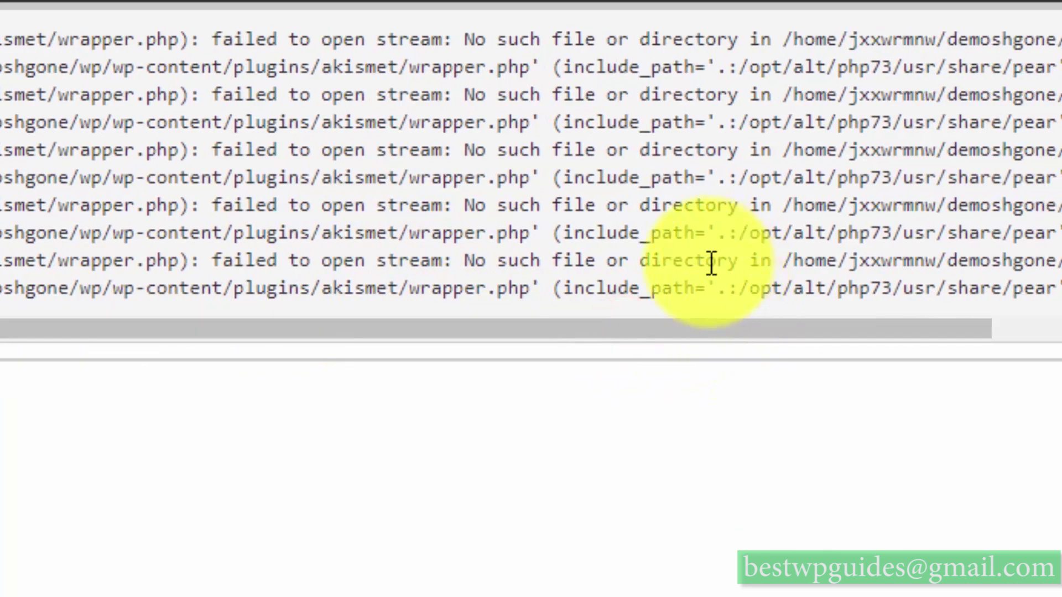
{"action": "left_click_drag", "start_coordinate": [889, 330], "coordinate": [1034, 333]}
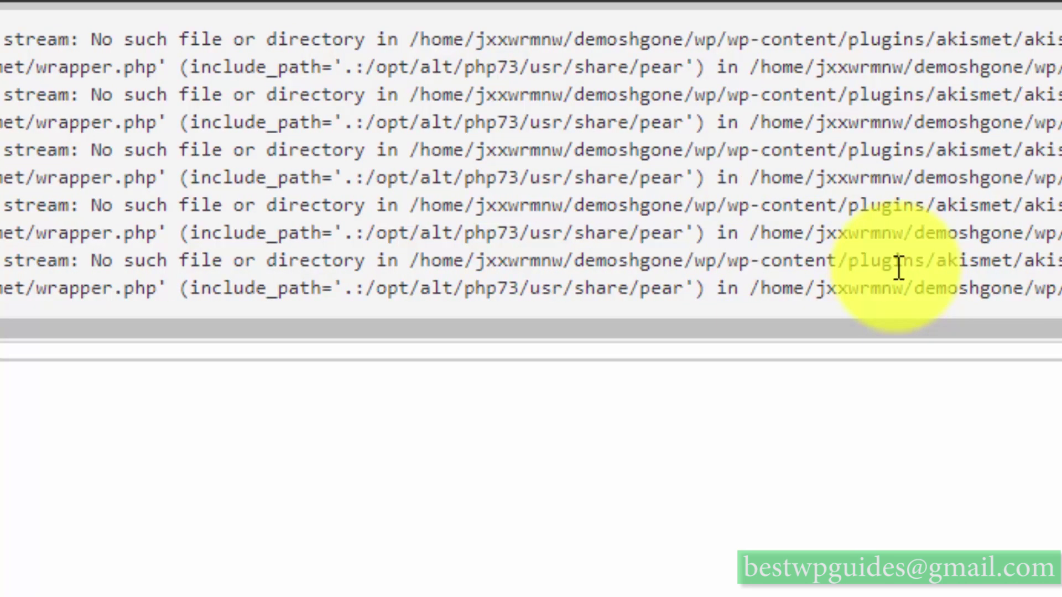
{"action": "double_click", "coordinate": [1032, 261]}
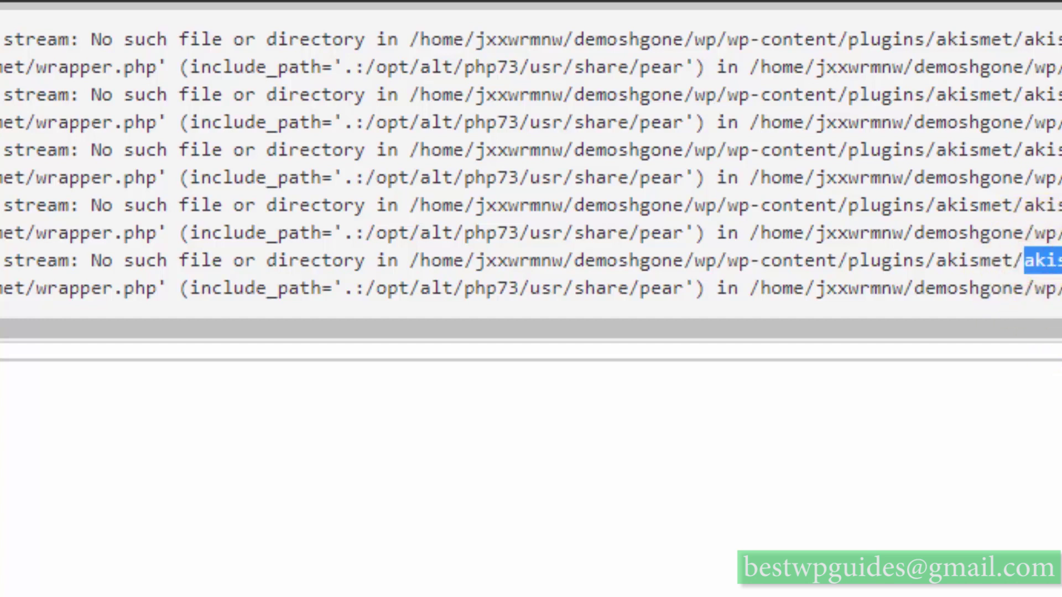
{"action": "left_click_drag", "start_coordinate": [1050, 328], "coordinate": [555, 330]}
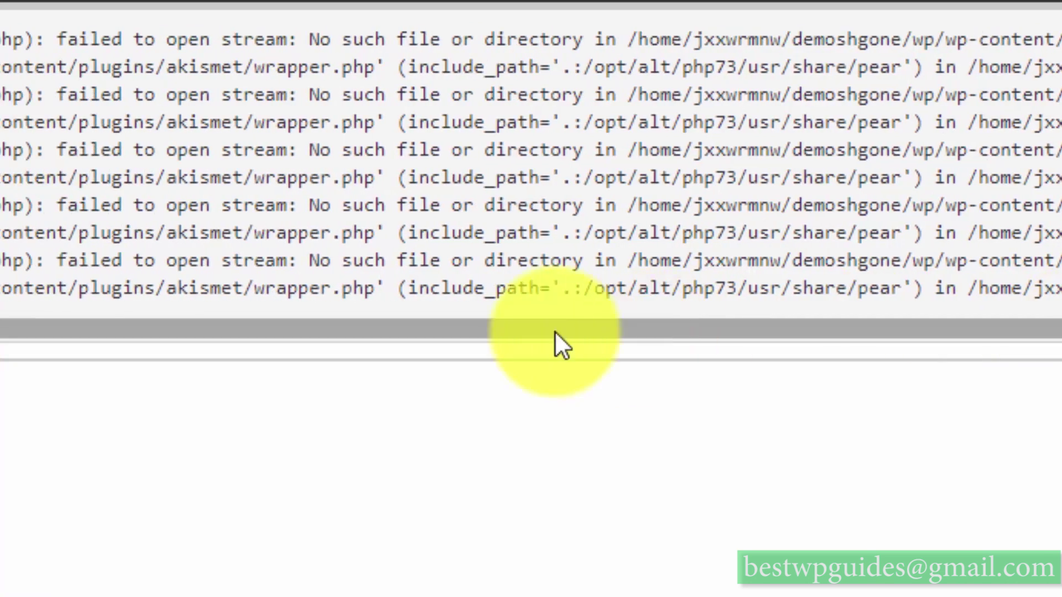
{"action": "left_click_drag", "start_coordinate": [231, 287], "coordinate": [408, 297]}
Compare the WordPress error page with the open error_log, and return to the wp folder listing in File Manager.
{"action": "left_click", "coordinate": [1050, 251]}
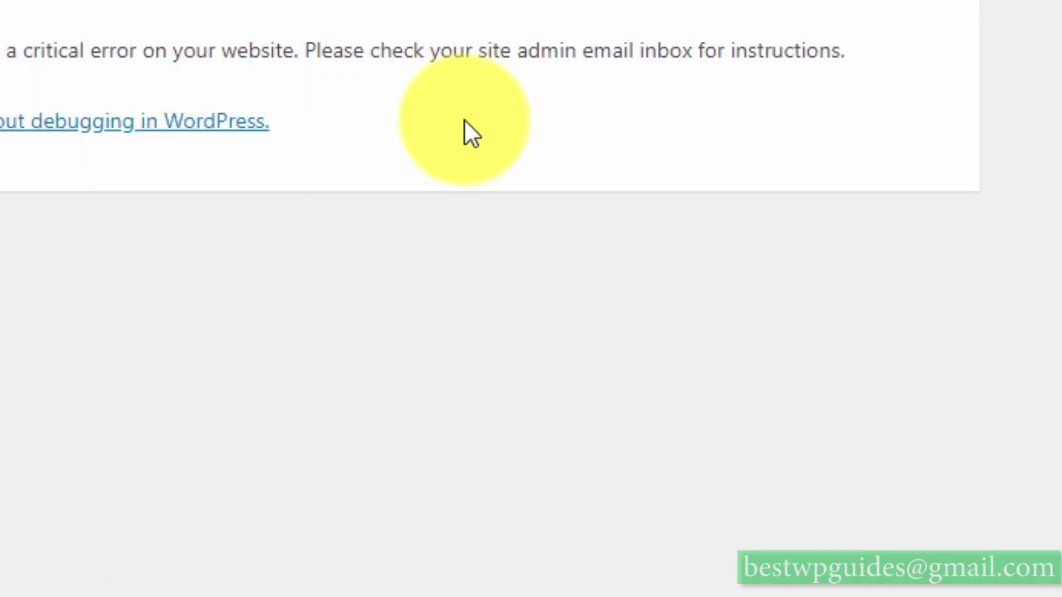
{"action": "left_click", "coordinate": [721, 5]}
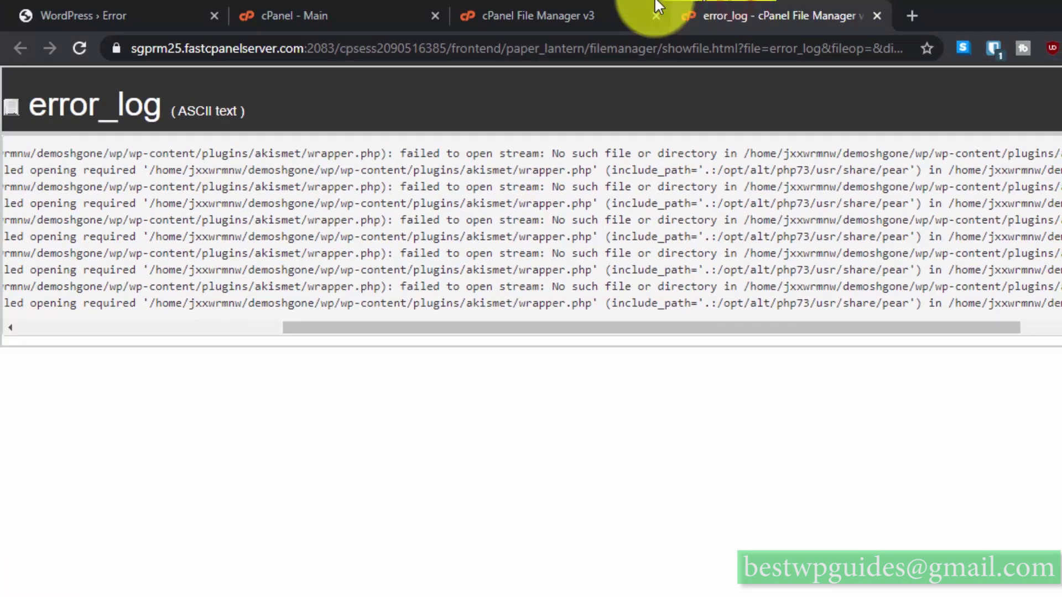
{"action": "left_click", "coordinate": [581, 8]}
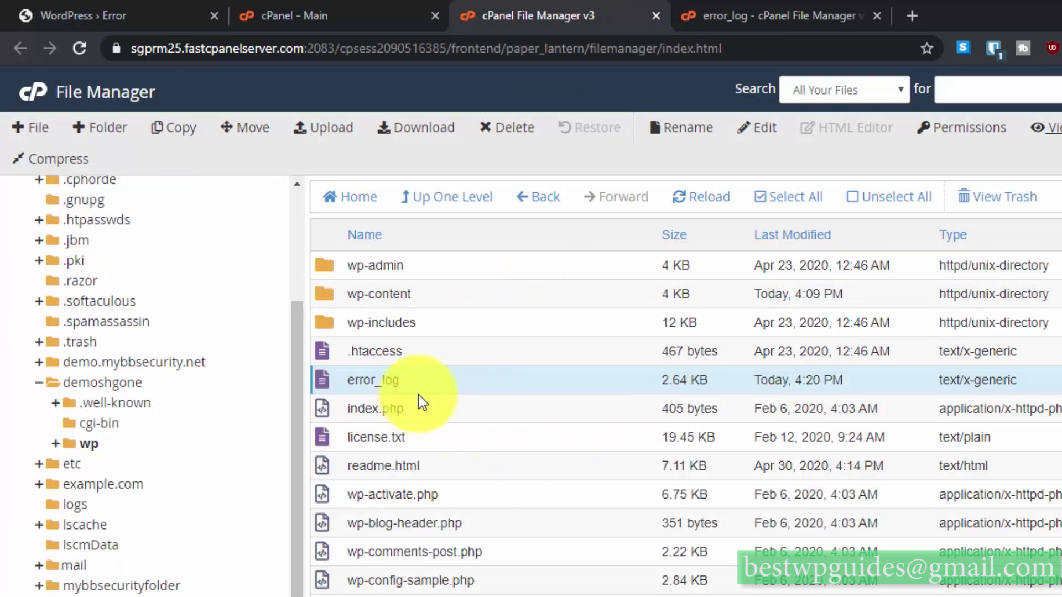
Review the latest web server error messages on cPanel's Errors page in the Metrics section, and return to the main page.
{"action": "left_click", "coordinate": [315, 15]}
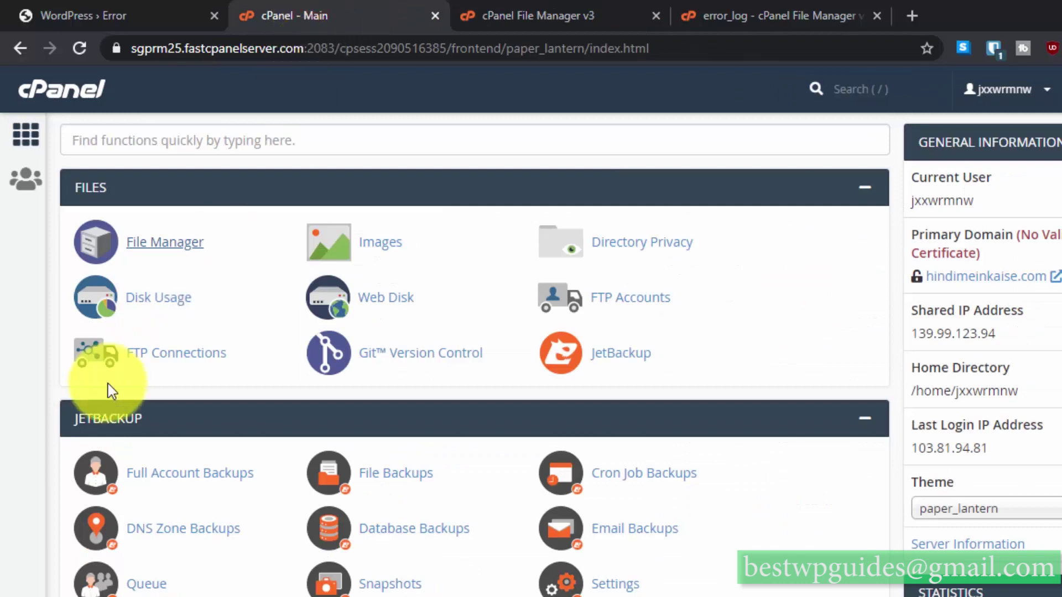
{"action": "scroll", "coordinate": [235, 353], "scroll_direction": "down", "scroll_amount": 3}
{"action": "scroll", "coordinate": [229, 364], "scroll_direction": "down", "scroll_amount": 20}
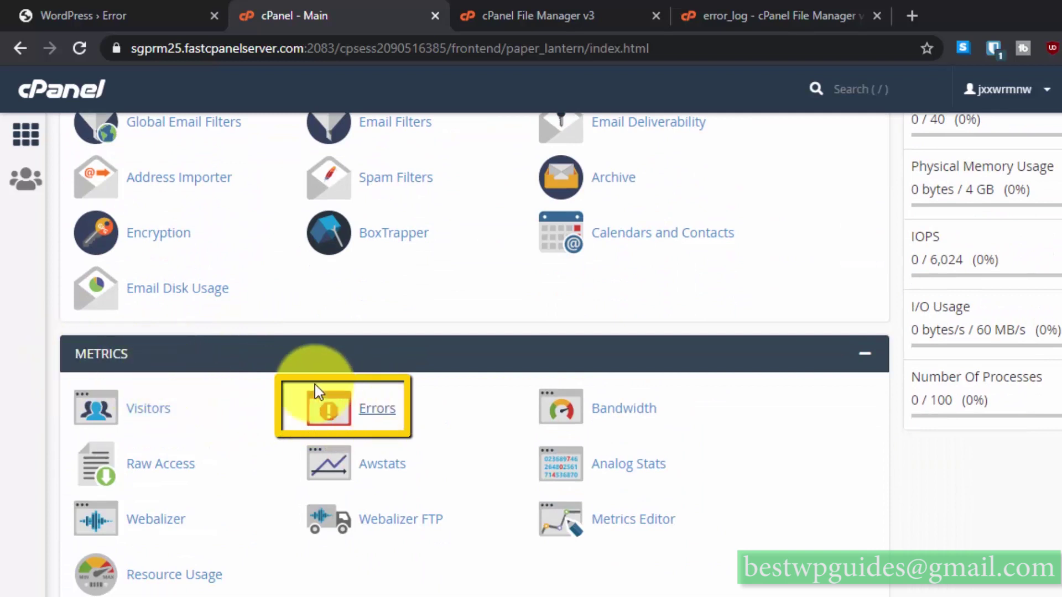
{"action": "left_click", "coordinate": [401, 416]}
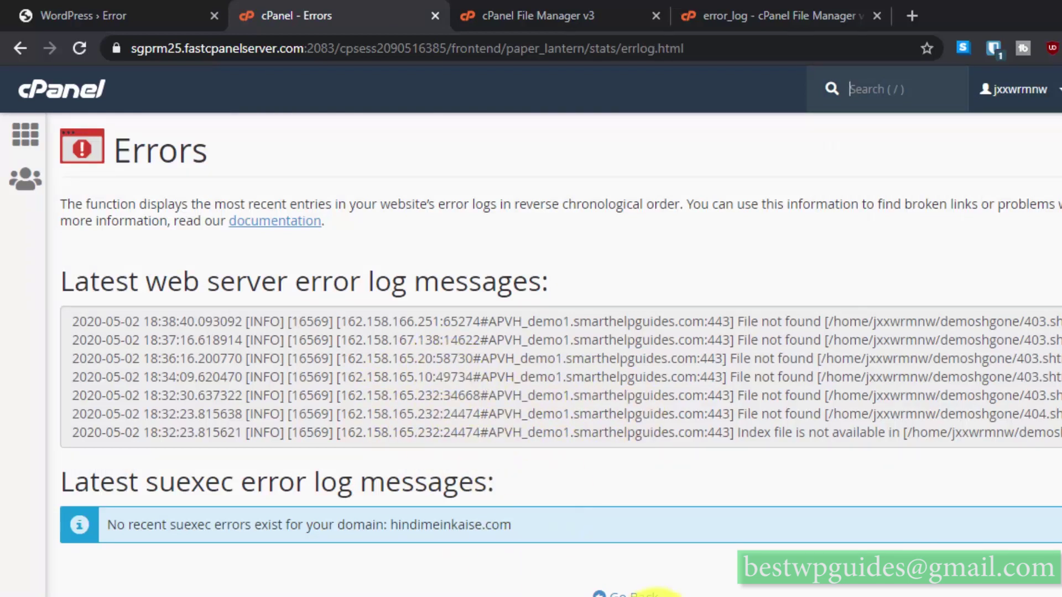
{"action": "left_click", "coordinate": [641, 588]}
{"action": "left_click", "coordinate": [580, 17]}
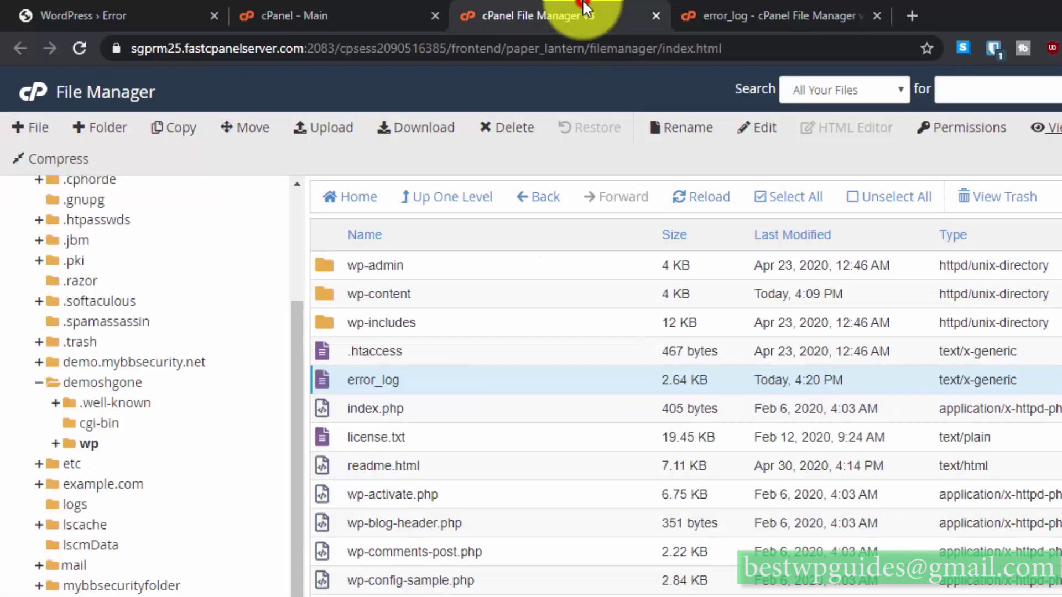
{"action": "left_click_drag", "start_coordinate": [264, 10], "coordinate": [313, 10]}
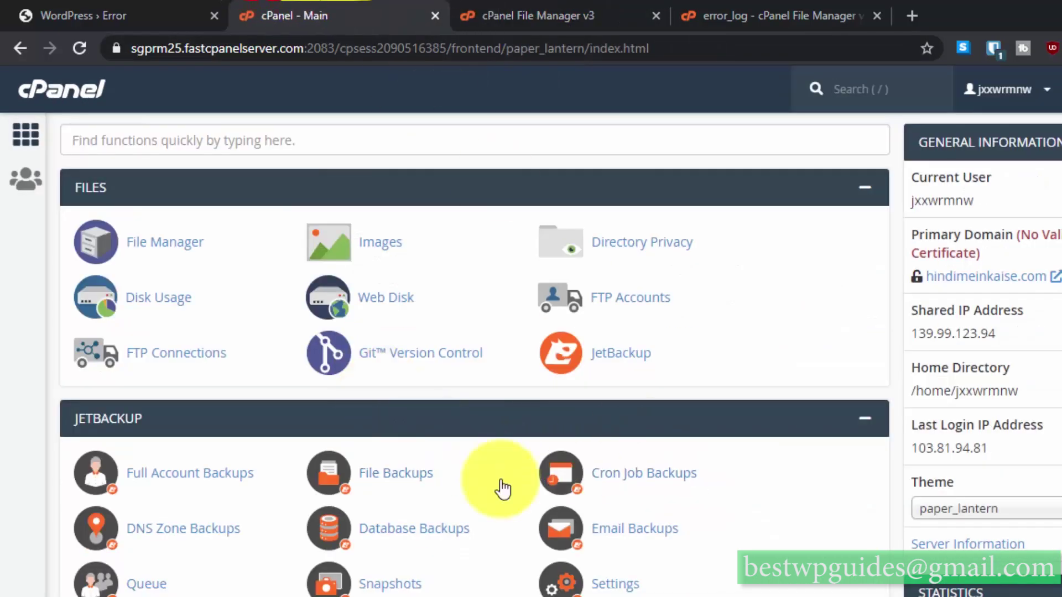
{"action": "scroll", "coordinate": [498, 481], "scroll_direction": "down", "scroll_amount": 8}
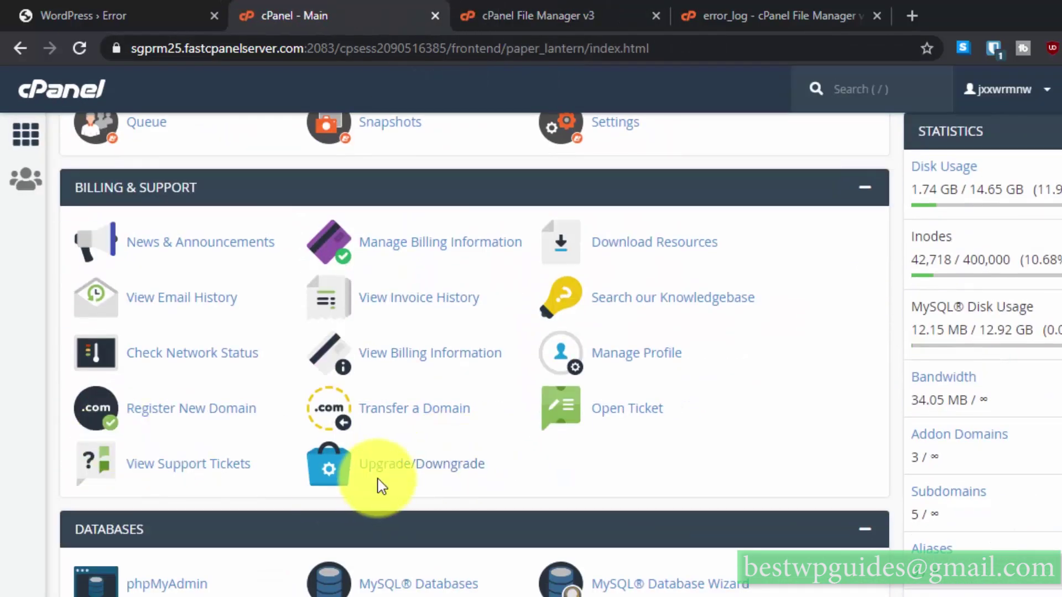
{"action": "scroll", "coordinate": [376, 474], "scroll_direction": "up", "scroll_amount": 8}
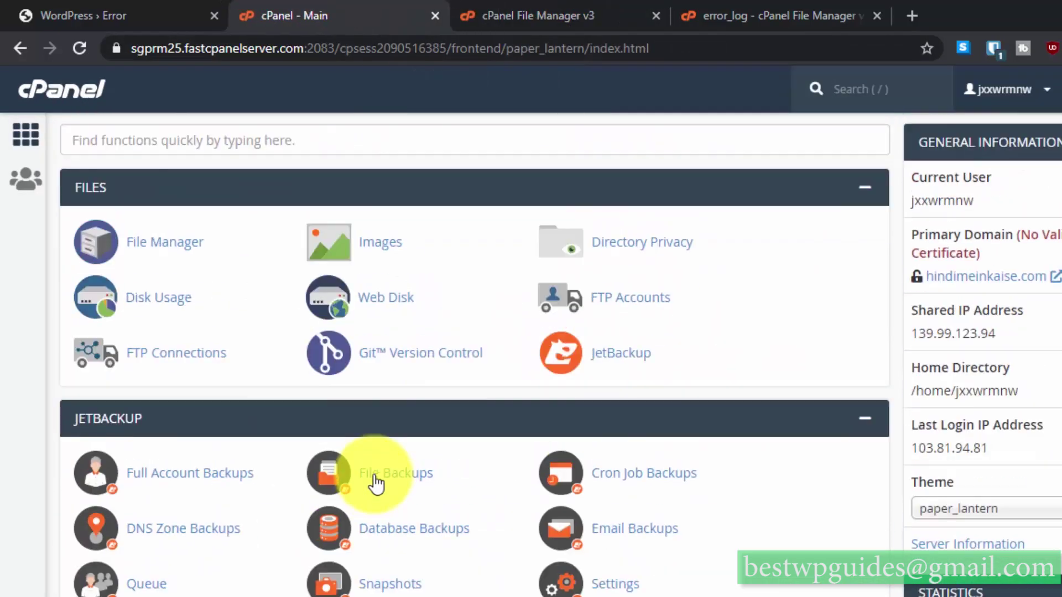
{"action": "left_click", "coordinate": [533, 12]}
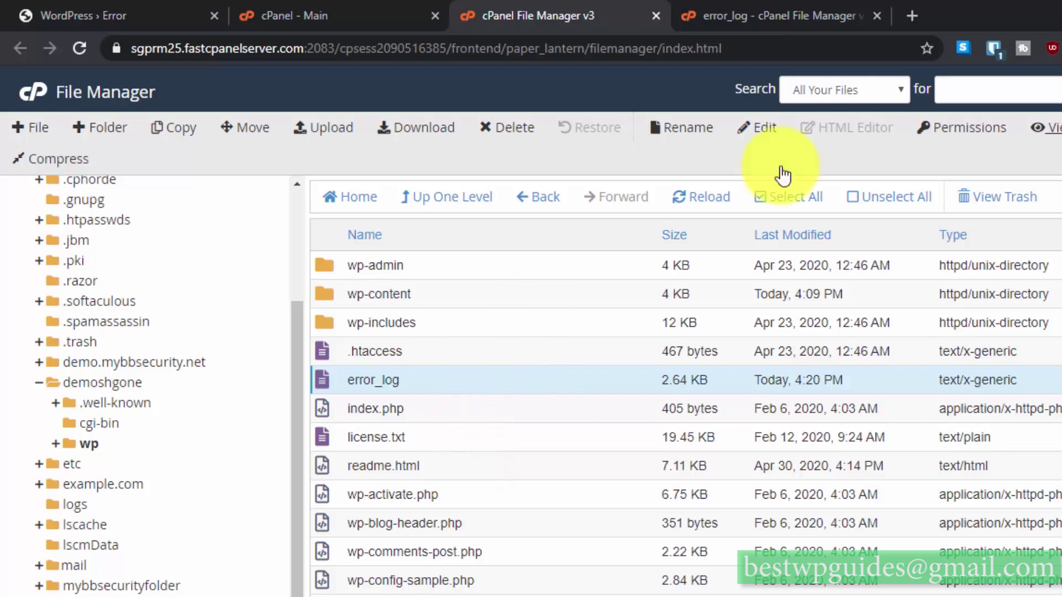
Recheck the file paths in the open error_log, and return to the wp folder listing in File Manager.
{"action": "left_click", "coordinate": [812, 16]}
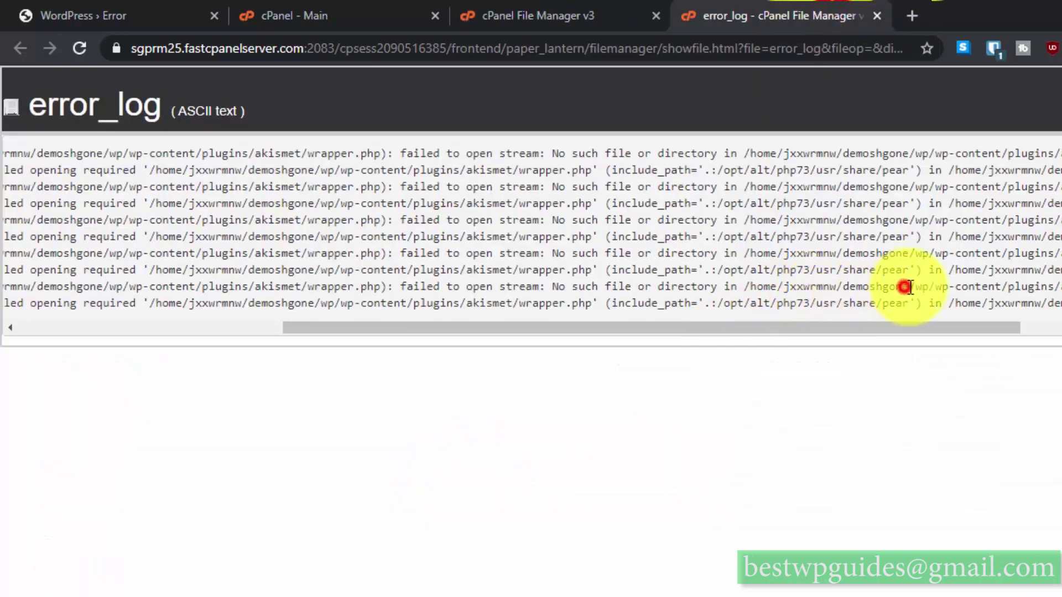
{"action": "left_click_drag", "start_coordinate": [903, 284], "coordinate": [1059, 286]}
{"action": "left_click", "coordinate": [599, 9]}
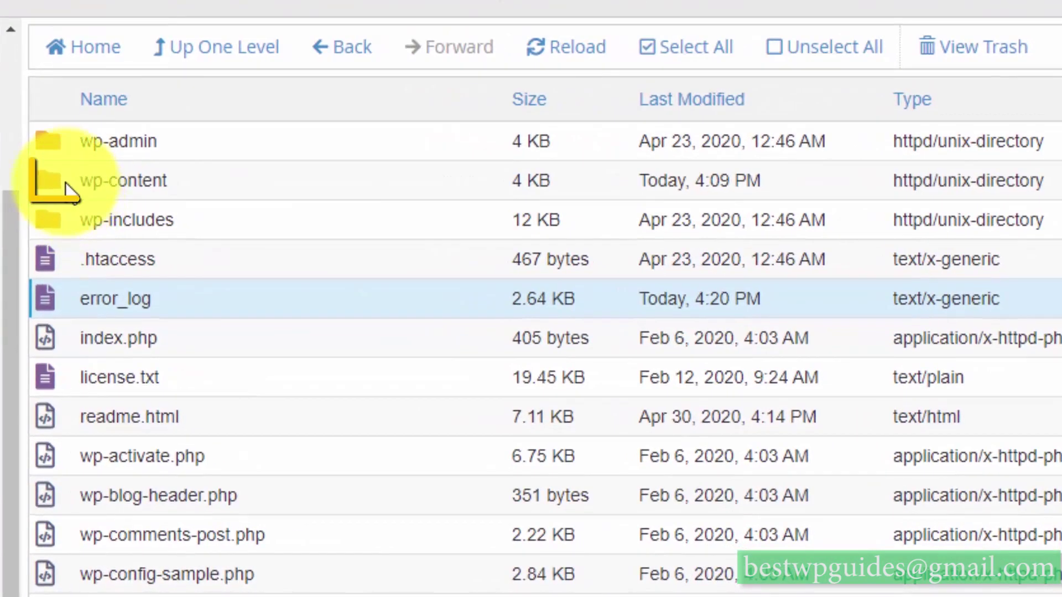
Open the plugins folder inside wp-content.
{"action": "left_click", "coordinate": [137, 216]}
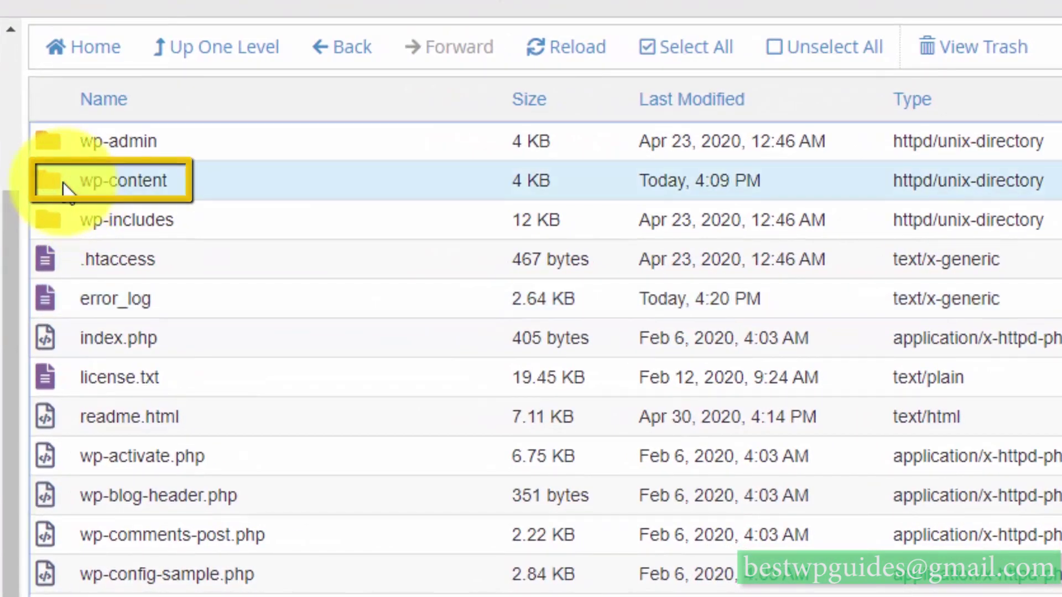
{"action": "double_click", "coordinate": [62, 183]}
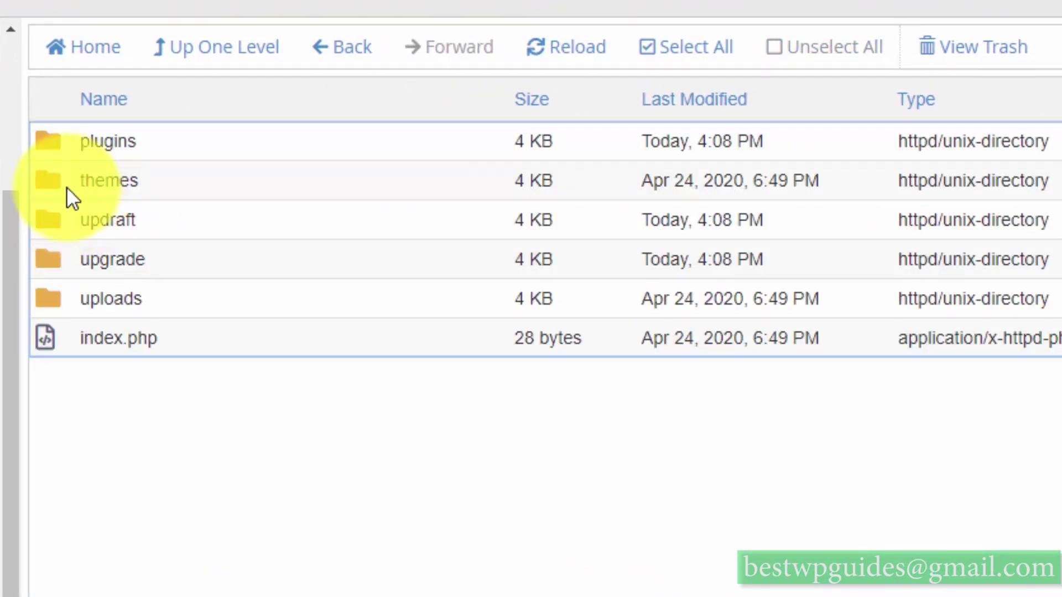
{"action": "double_click", "coordinate": [54, 144]}
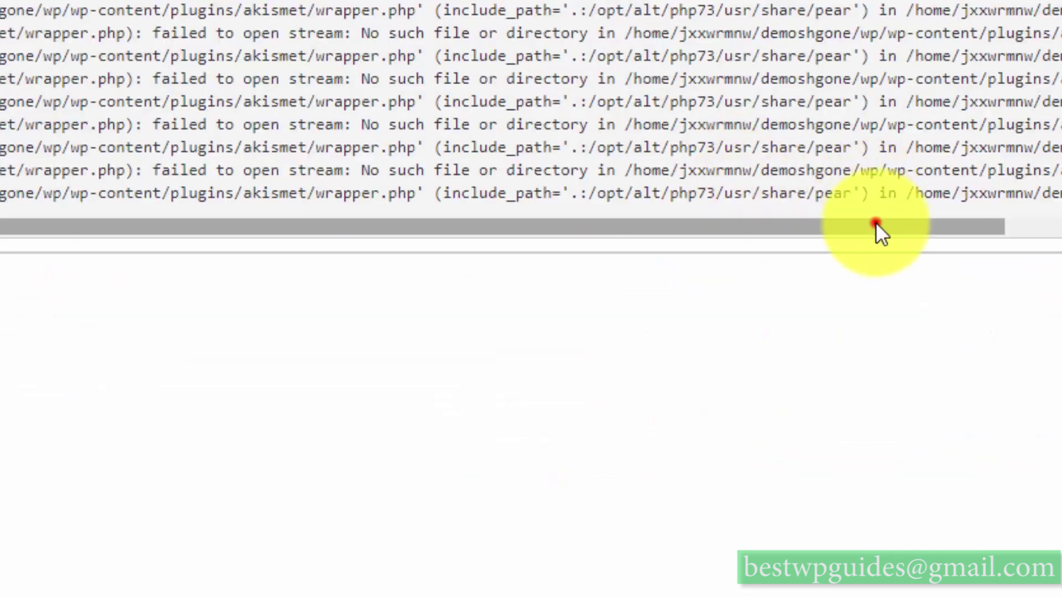
Check the remaining width of the error_log entries for the name of the failing plugin's folder.
{"action": "left_click_drag", "start_coordinate": [874, 222], "coordinate": [1056, 230]}
{"action": "left_click", "coordinate": [822, 172]}
{"action": "double_click", "coordinate": [848, 173]}
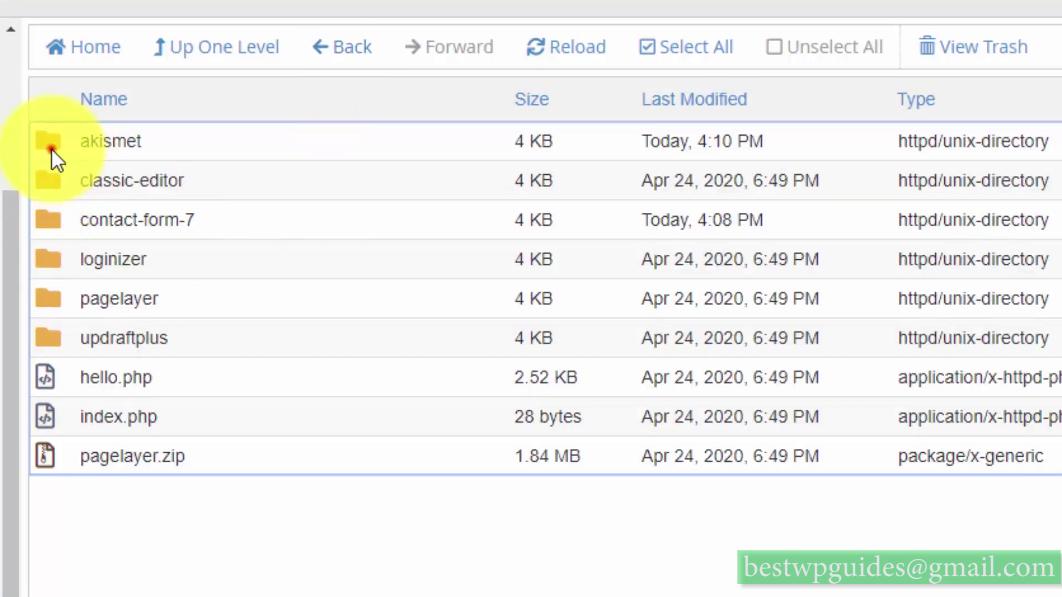
Rename the akismet folder inside plugins as akismet_old.
{"action": "left_click", "coordinate": [52, 148]}
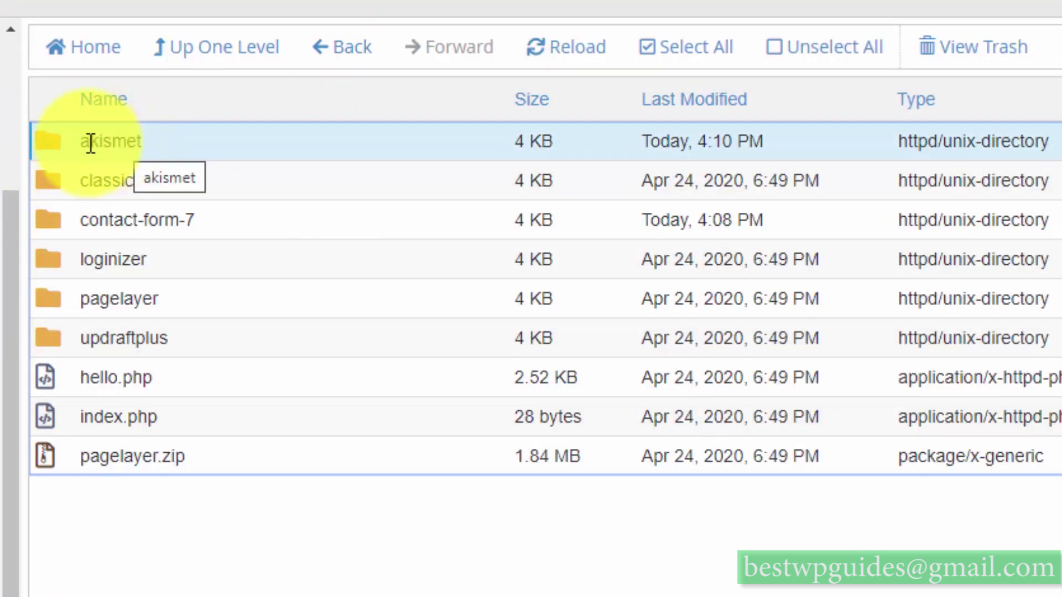
{"action": "double_click", "coordinate": [107, 140]}
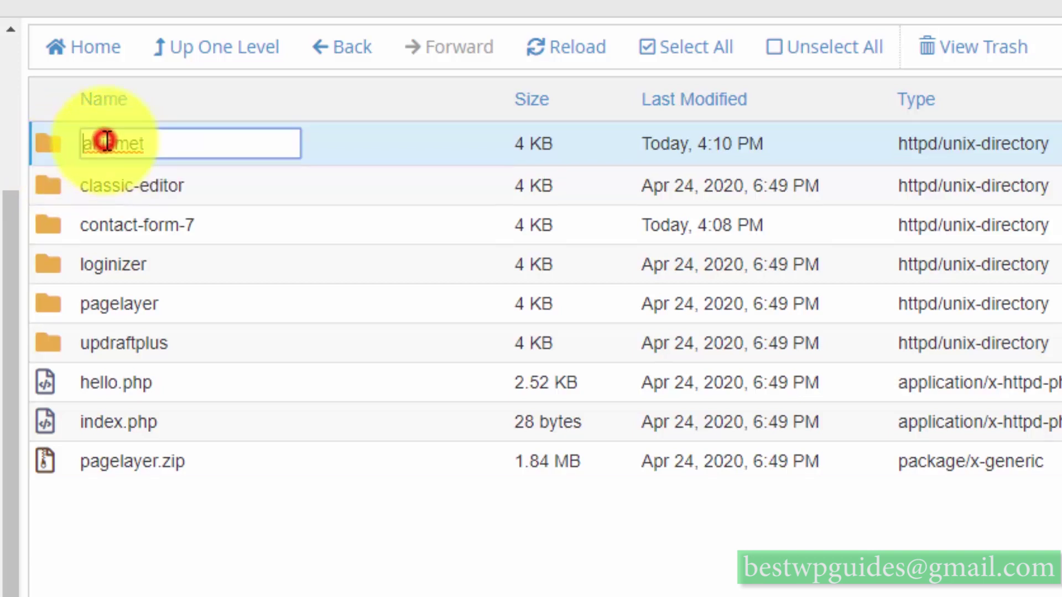
{"action": "left_click", "coordinate": [227, 482]}
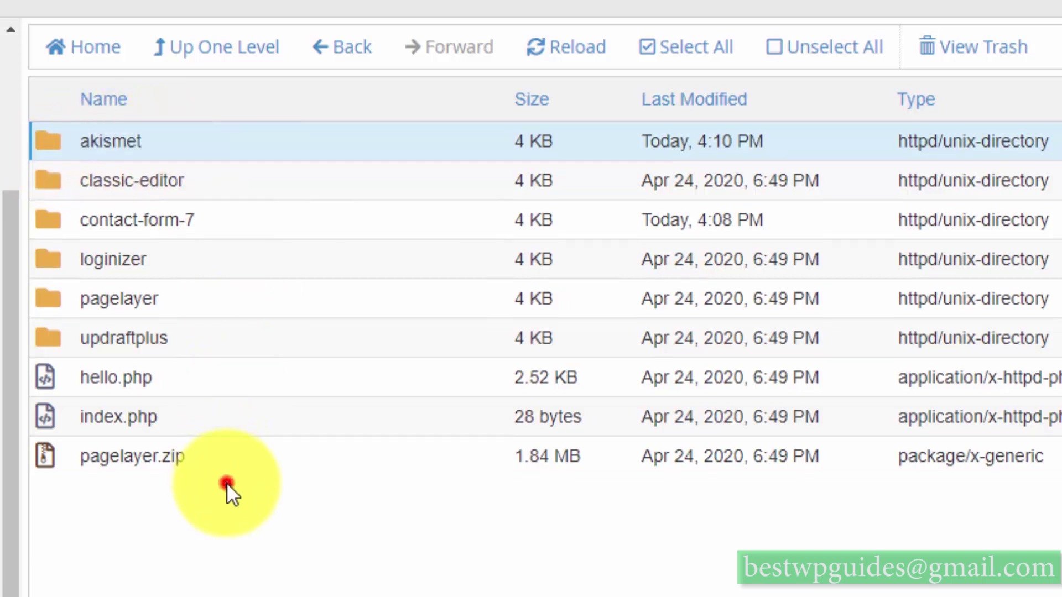
{"action": "right_click", "coordinate": [148, 137]}
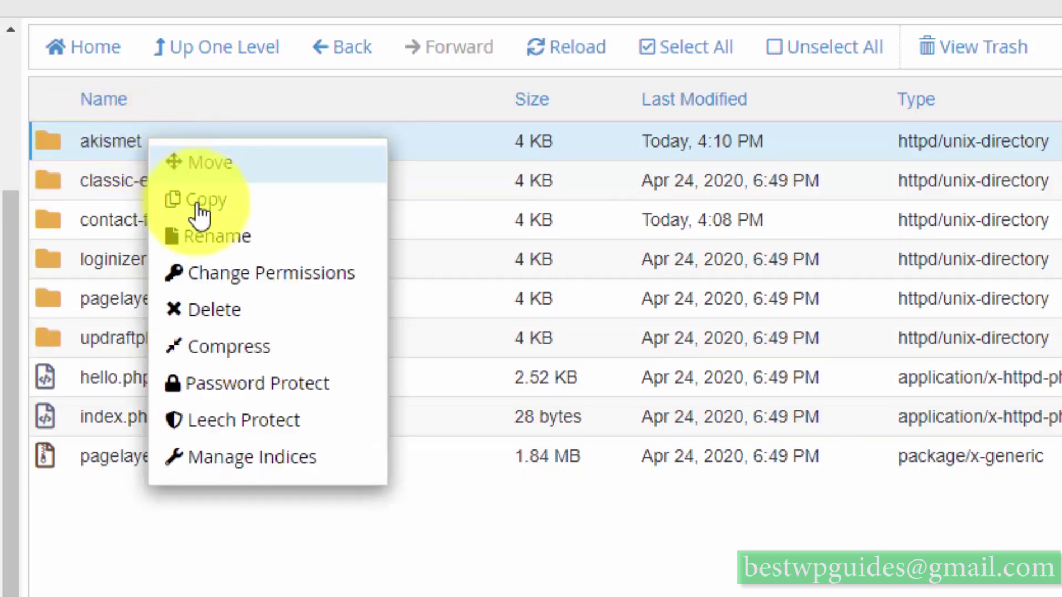
{"action": "left_click", "coordinate": [205, 241]}
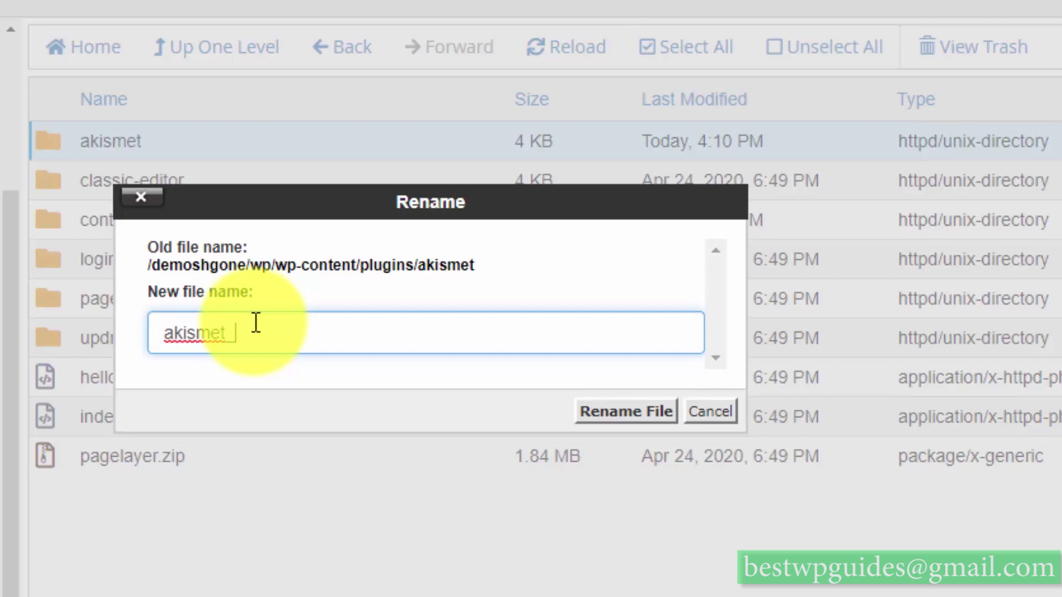
{"action": "type", "text": "_old"}
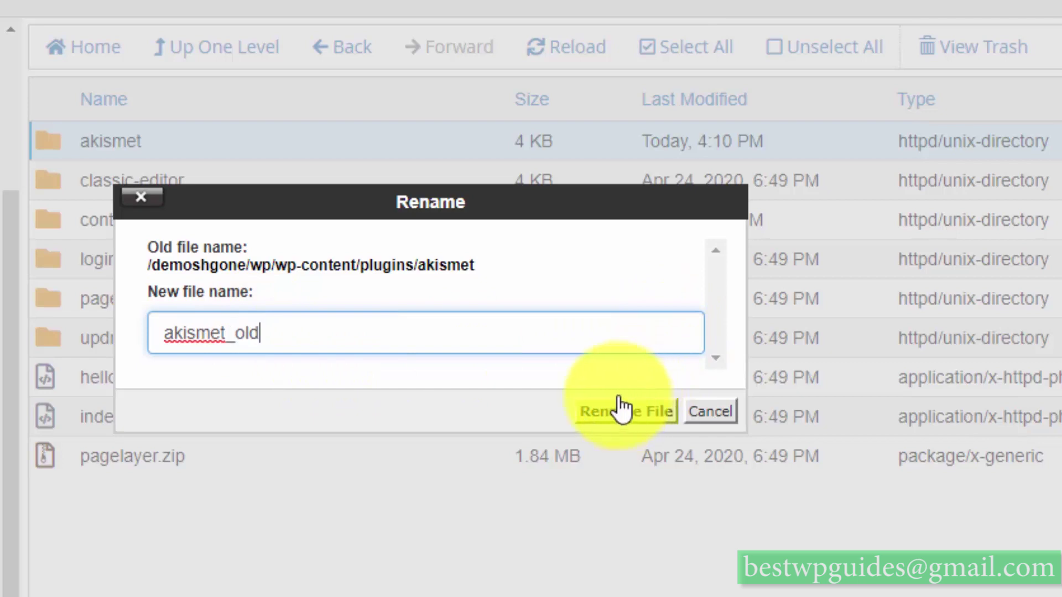
{"action": "left_click", "coordinate": [608, 419]}
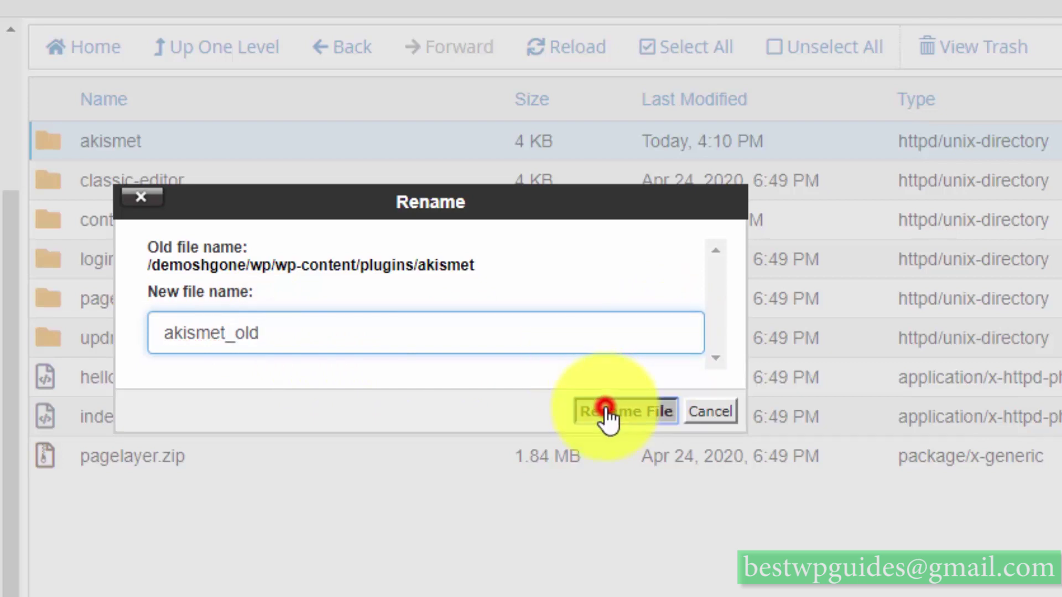
{"action": "left_click", "coordinate": [351, 573]}
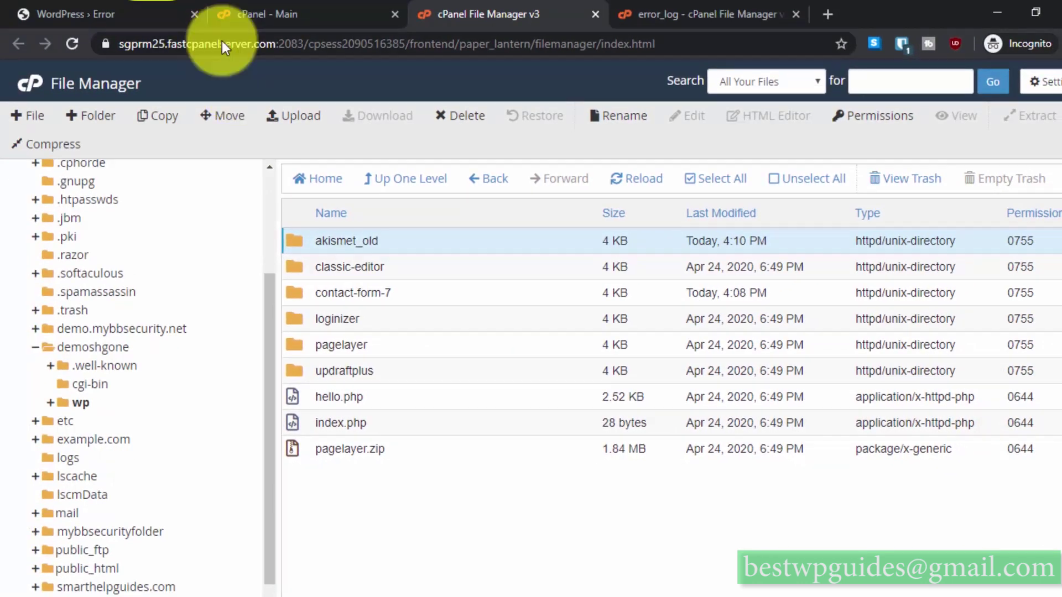
Reload the WordPress admin error page and open the site's front end in a separate tab.
{"action": "left_click", "coordinate": [117, 13]}
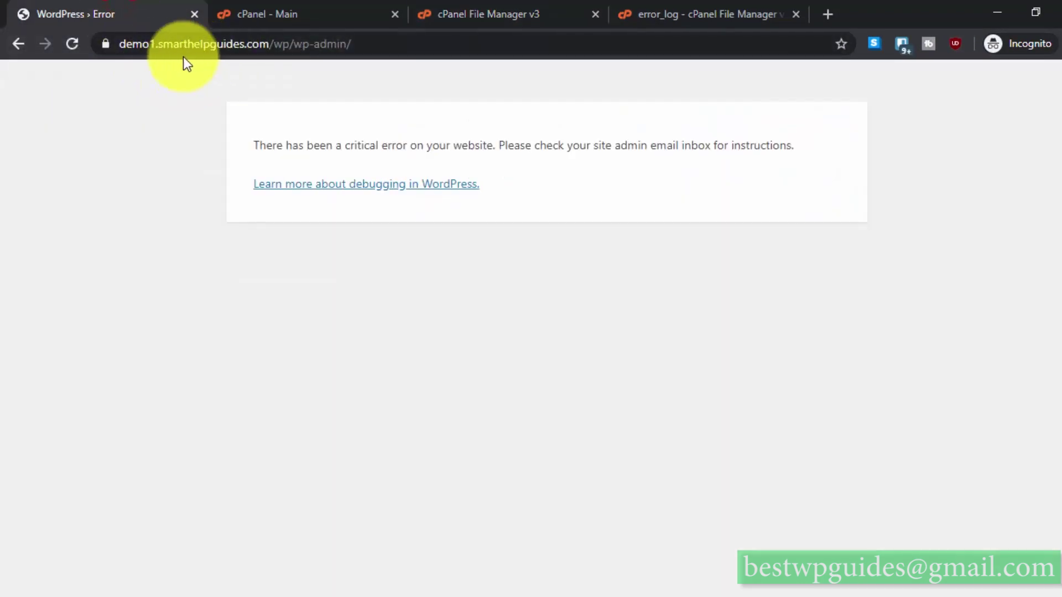
{"action": "left_click", "coordinate": [72, 47]}
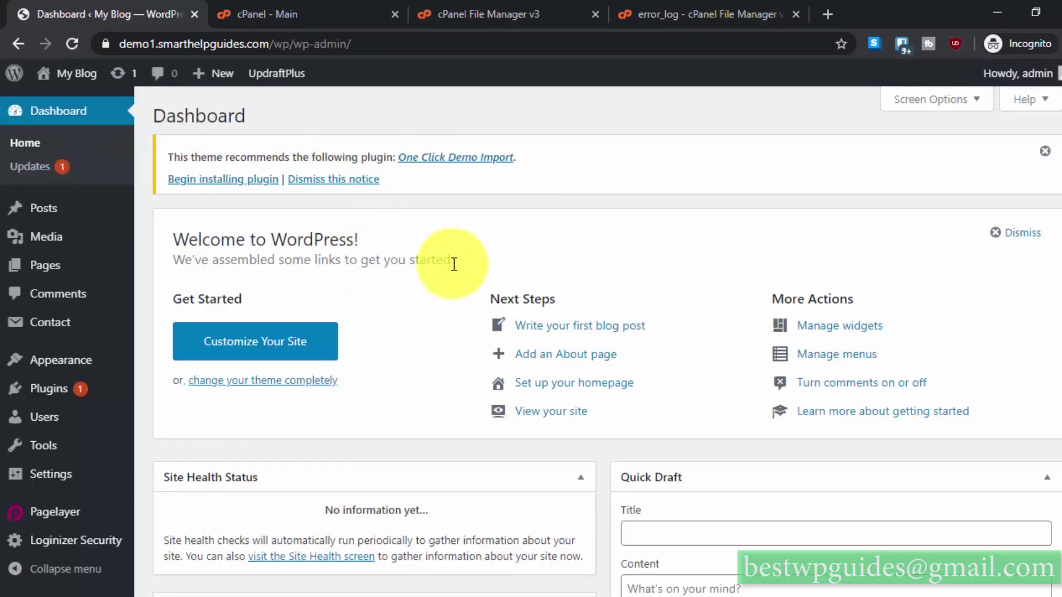
{"action": "mouse_move", "coordinate": [69, 73]}
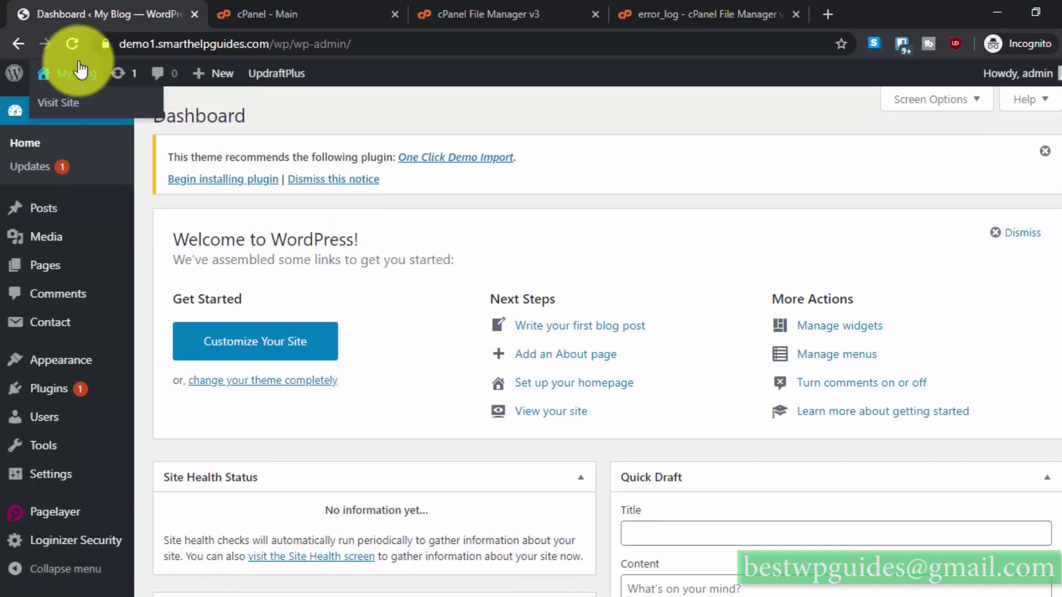
{"action": "right_click", "coordinate": [62, 109]}
{"action": "left_click", "coordinate": [79, 109]}
{"action": "left_click", "coordinate": [332, 15]}
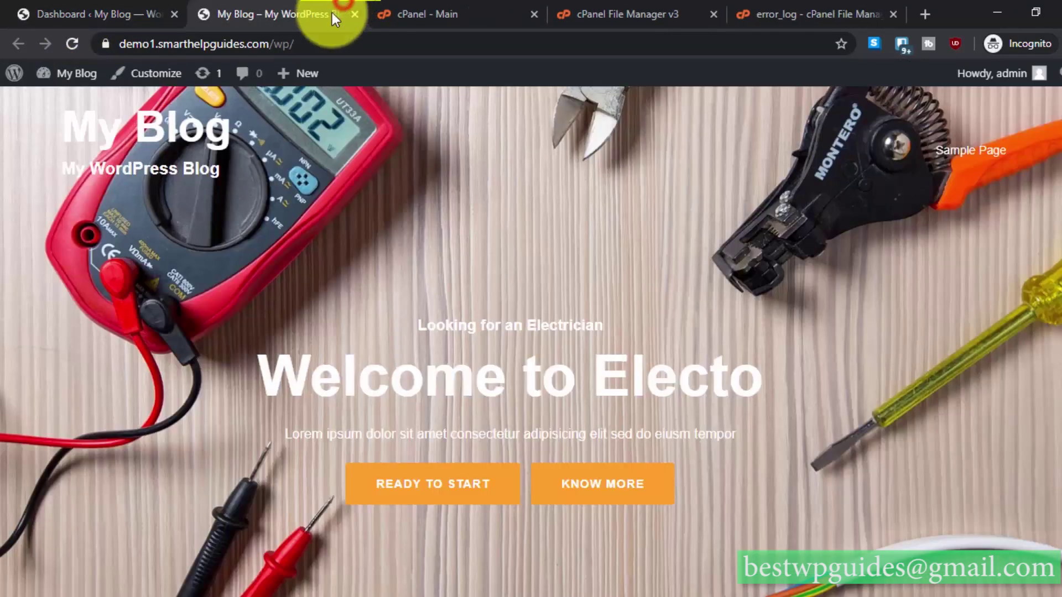
Check the site's home page and the post "How to backup and restore your wordpress site".
{"action": "scroll", "coordinate": [281, 338], "scroll_direction": "down", "scroll_amount": 4}
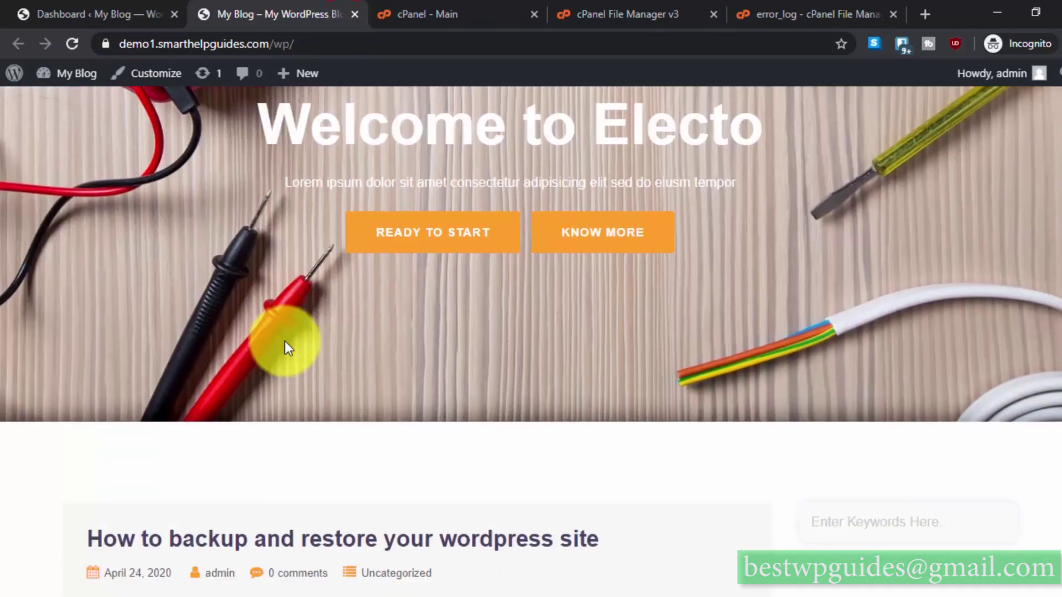
{"action": "scroll", "coordinate": [387, 291], "scroll_direction": "down", "scroll_amount": 4}
{"action": "left_click", "coordinate": [392, 288]}
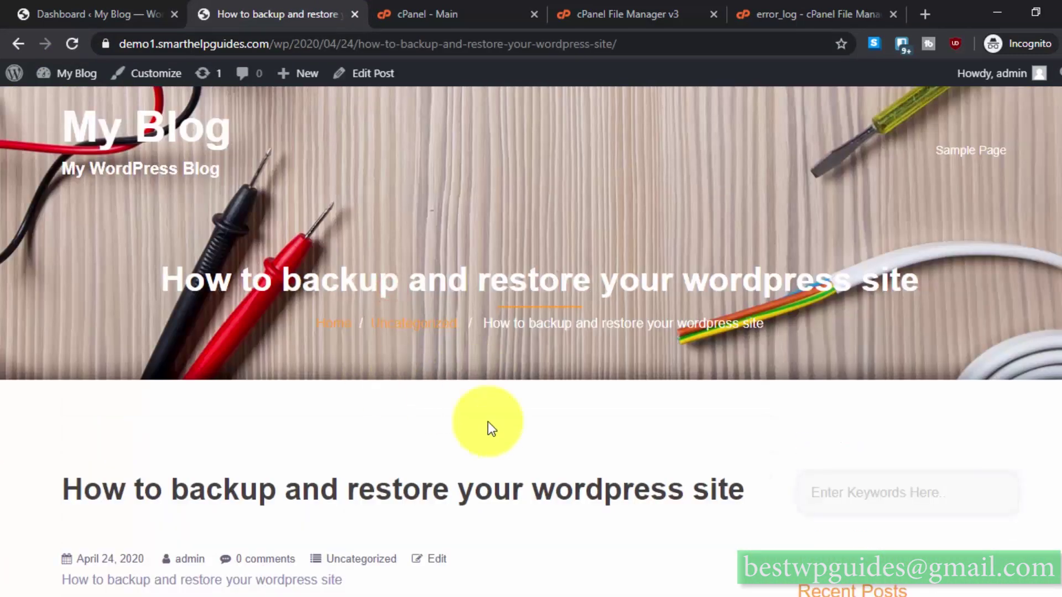
{"action": "scroll", "coordinate": [487, 429], "scroll_direction": "down", "scroll_amount": 10}
{"action": "scroll", "coordinate": [410, 402], "scroll_direction": "up", "scroll_amount": 6}
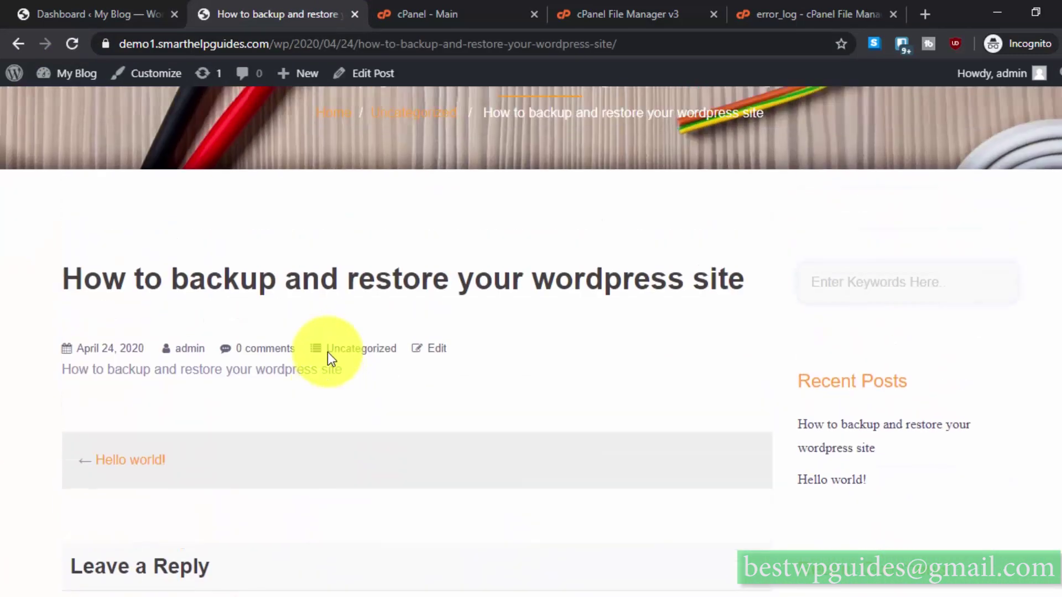
{"action": "scroll", "coordinate": [330, 358], "scroll_direction": "up", "scroll_amount": 5}
Return to the WordPress dashboard and open the list of installed plugins.
{"action": "left_click", "coordinate": [128, 7]}
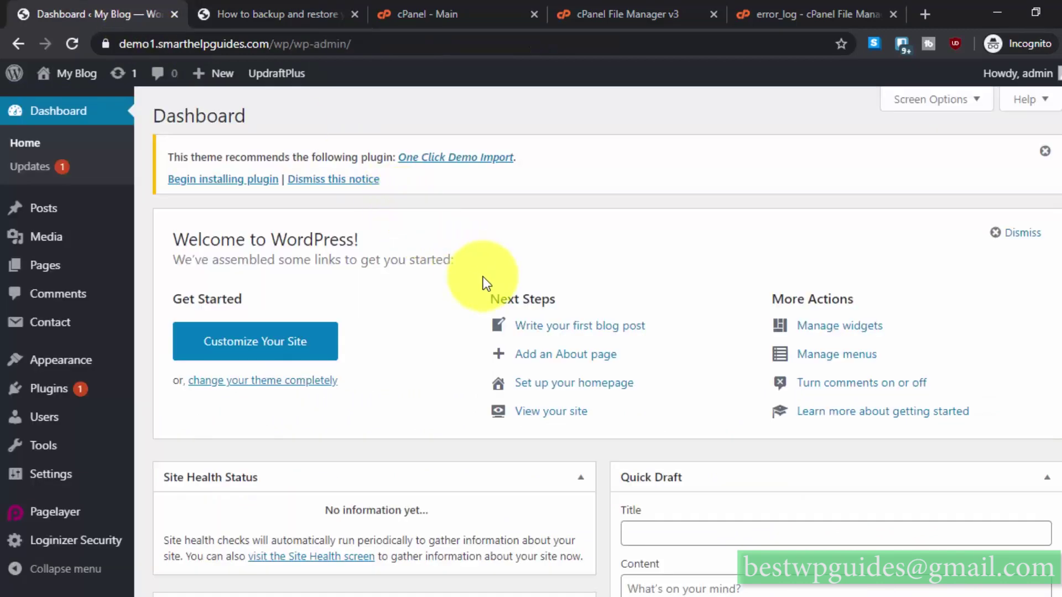
{"action": "scroll", "coordinate": [366, 440], "scroll_direction": "down", "scroll_amount": 8}
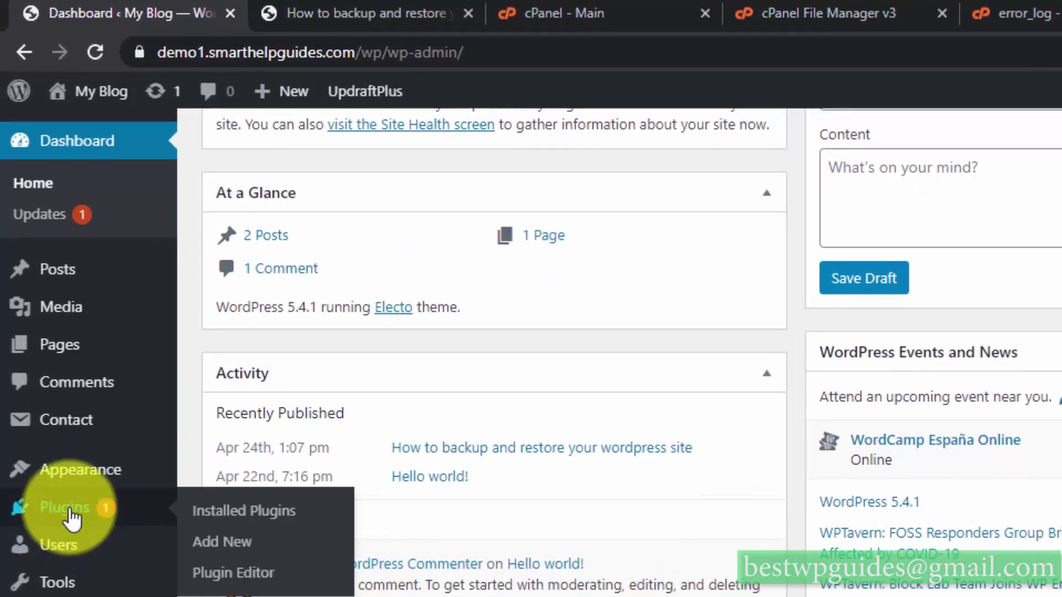
{"action": "left_click", "coordinate": [72, 519]}
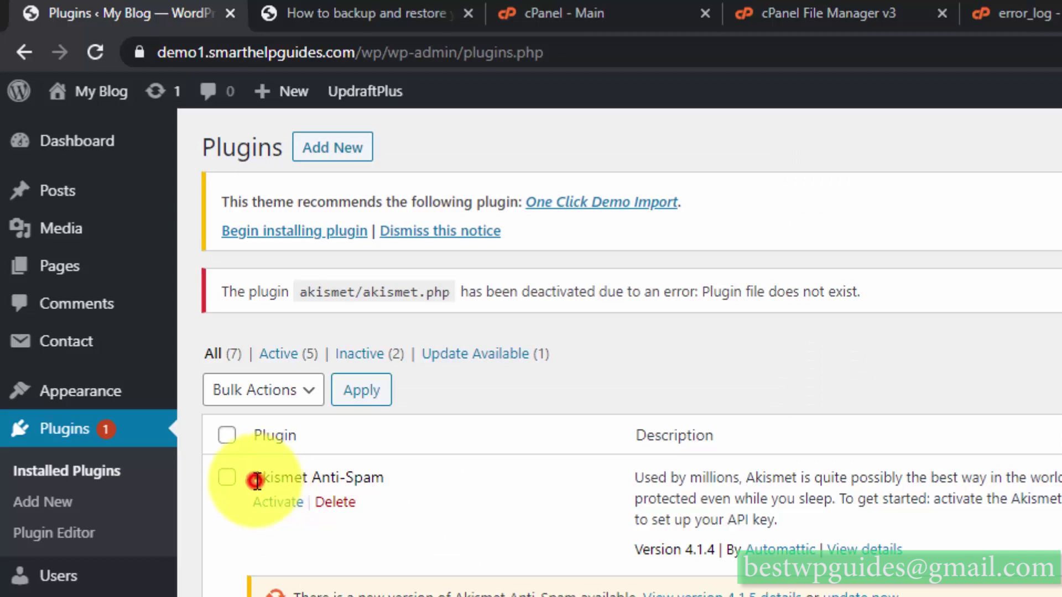
Examine the Akismet Anti-Spam entry and the notice about akismet/akismet.php on the Plugins page.
{"action": "left_click_drag", "start_coordinate": [255, 480], "coordinate": [354, 479]}
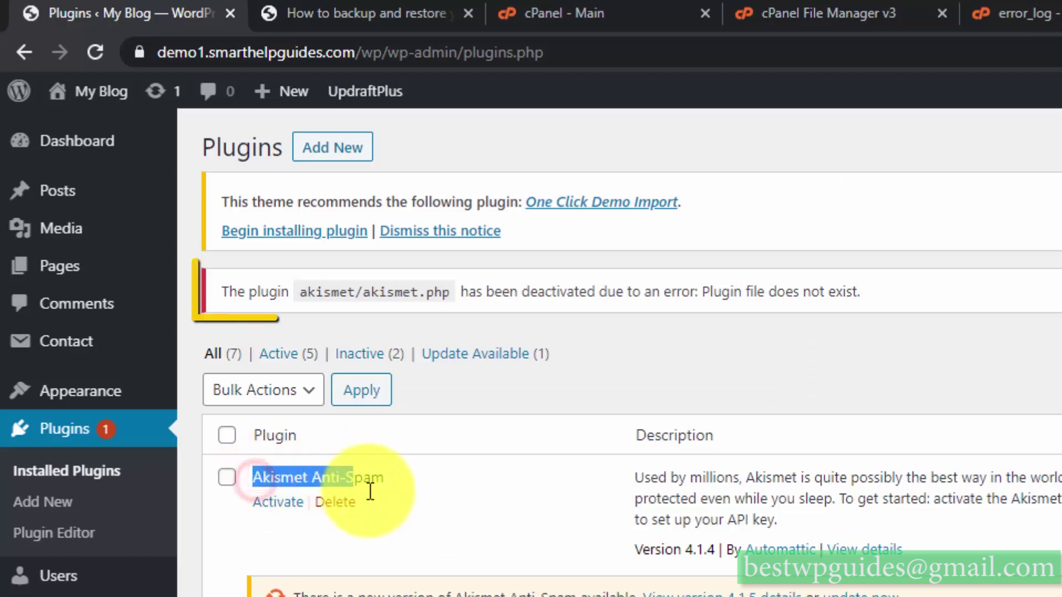
{"action": "left_click", "coordinate": [446, 530]}
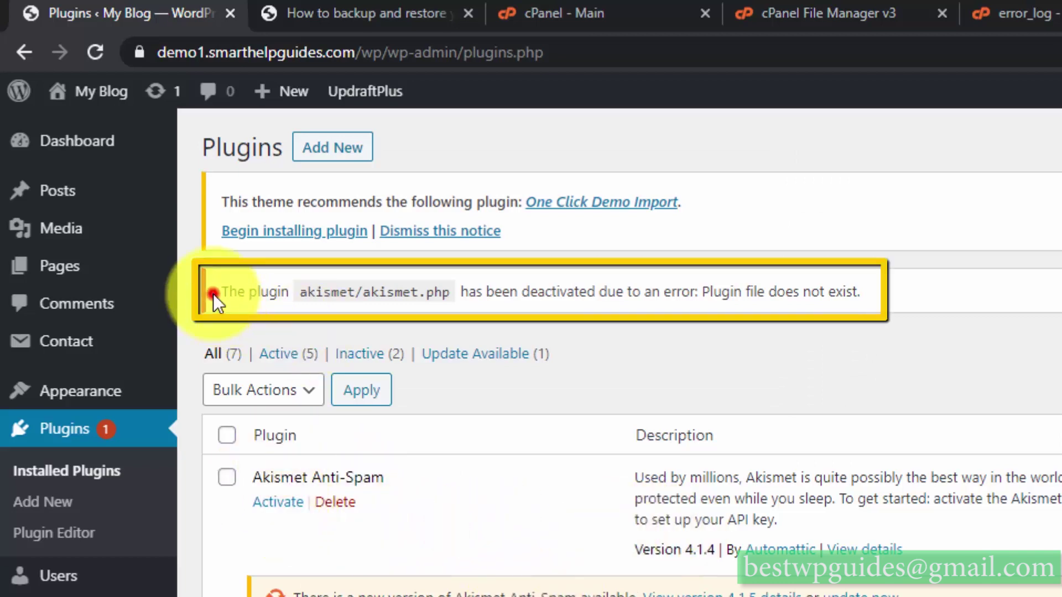
{"action": "left_click_drag", "start_coordinate": [214, 294], "coordinate": [821, 277]}
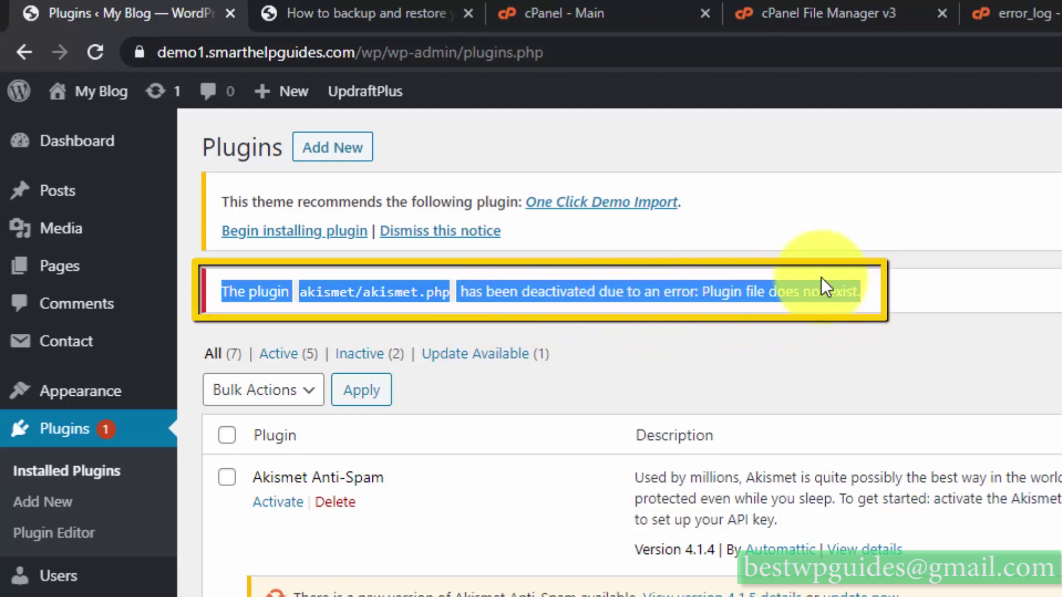
Delete the Akismet Anti-Spam plugin and its data from the WordPress Plugins page, confirming the deletion.
{"action": "left_click", "coordinate": [818, 326]}
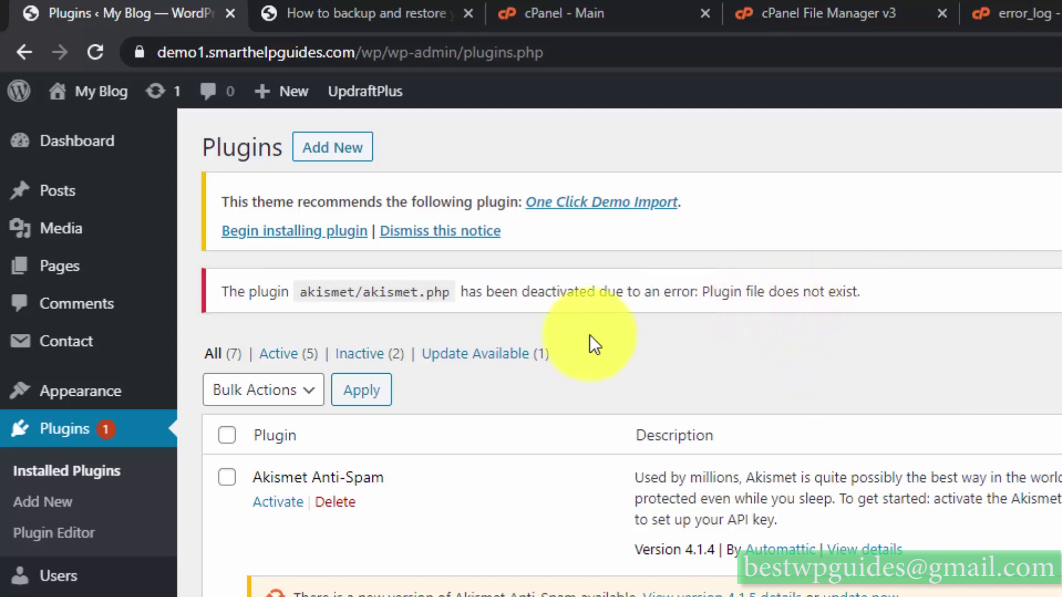
{"action": "left_click", "coordinate": [330, 503]}
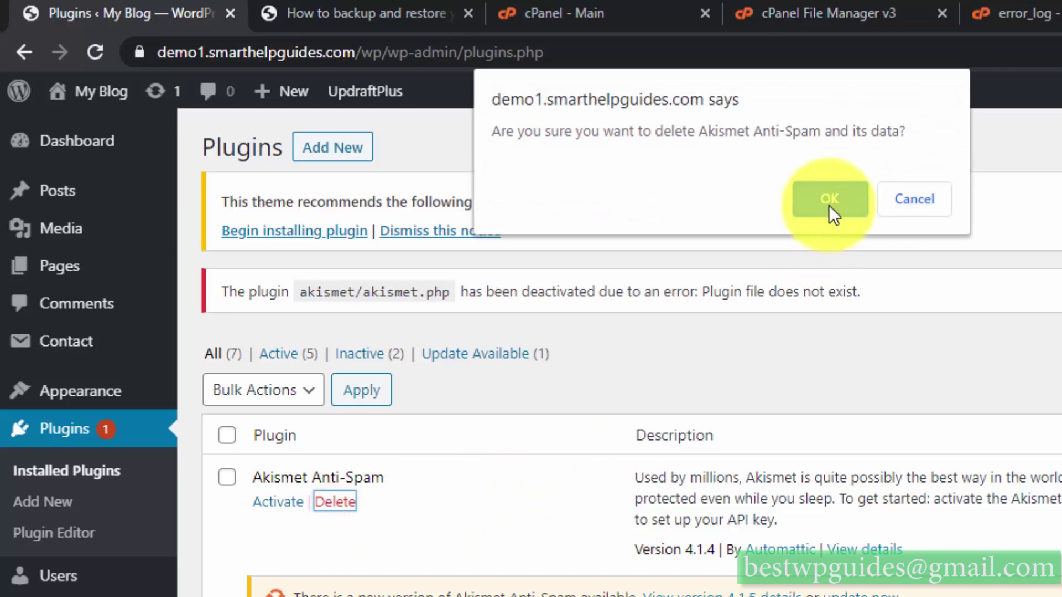
{"action": "left_click", "coordinate": [830, 205]}
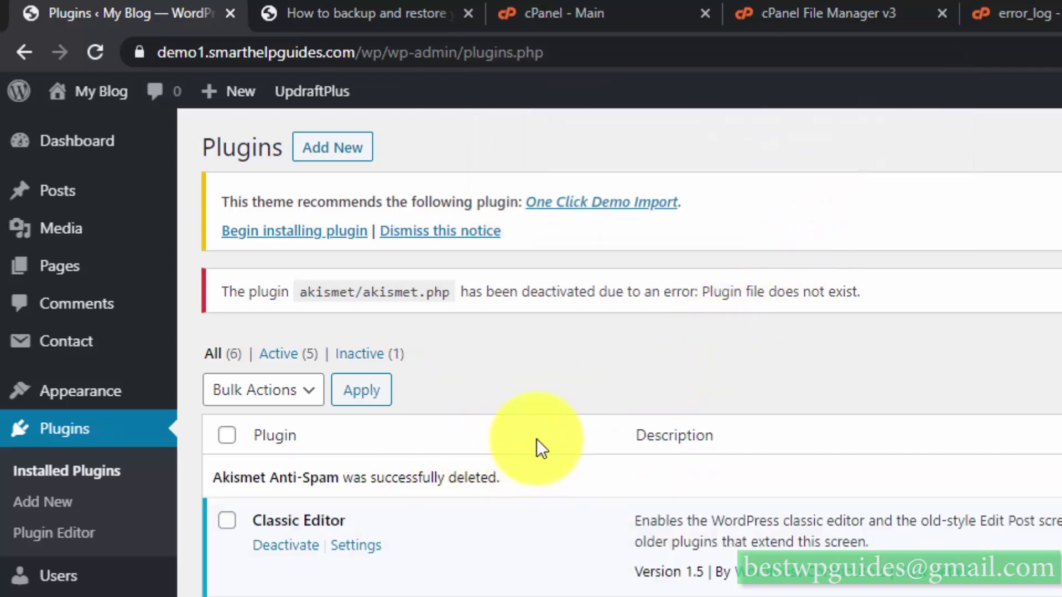
Install and activate a fresh copy of Akismet Anti-Spam from the featured plugins, and return to the installed plugins list.
{"action": "left_click", "coordinate": [59, 504]}
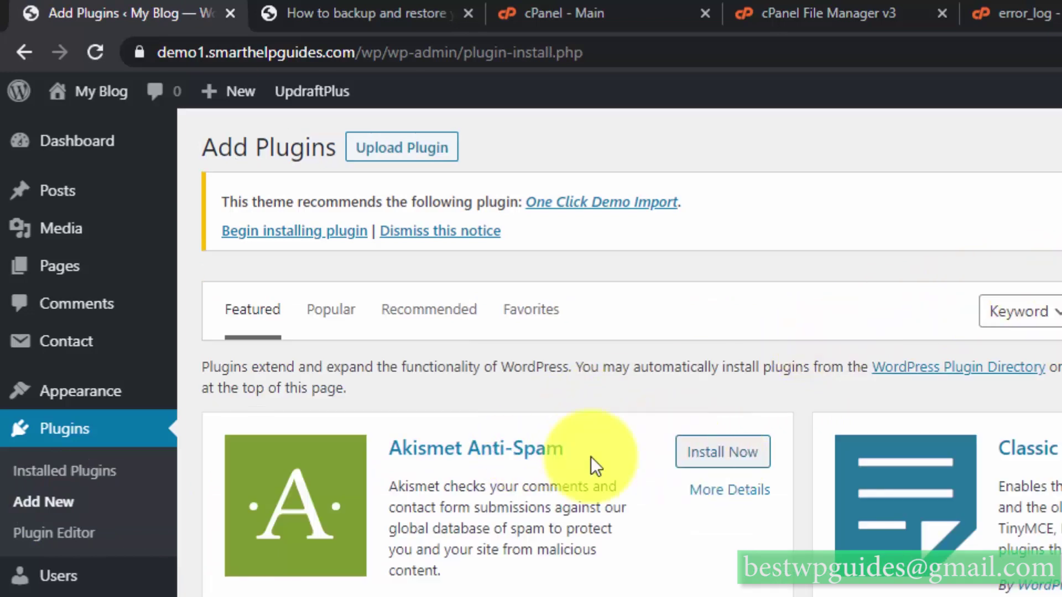
{"action": "left_click", "coordinate": [699, 457]}
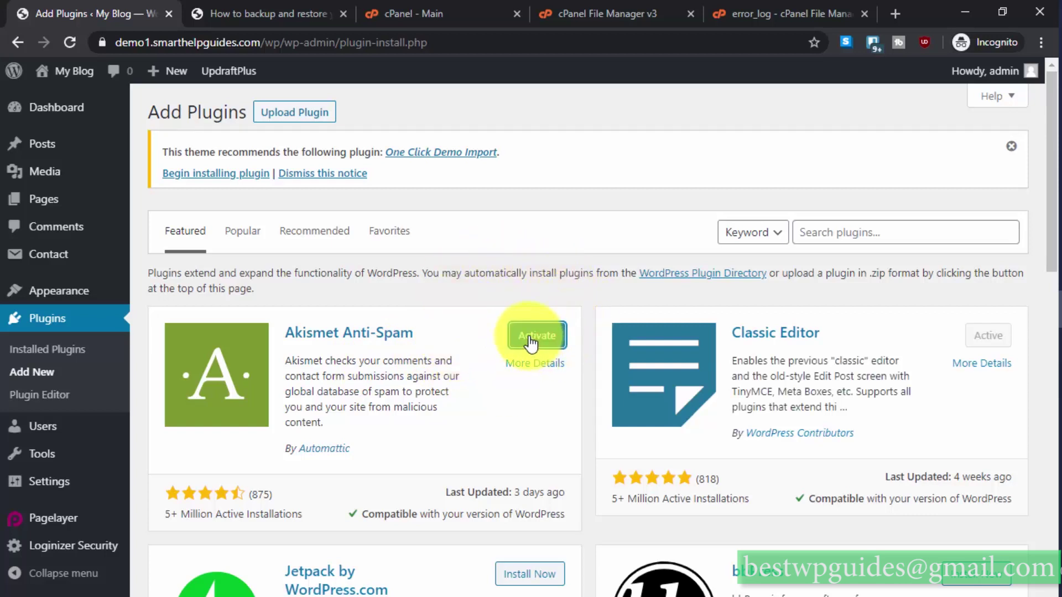
{"action": "left_click", "coordinate": [531, 342]}
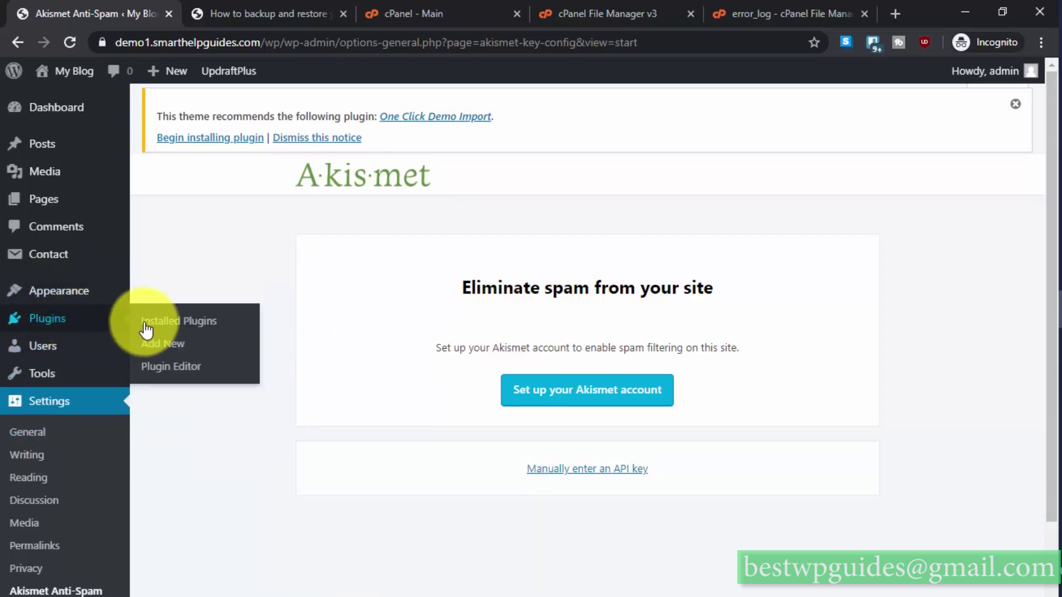
{"action": "left_click", "coordinate": [149, 323]}
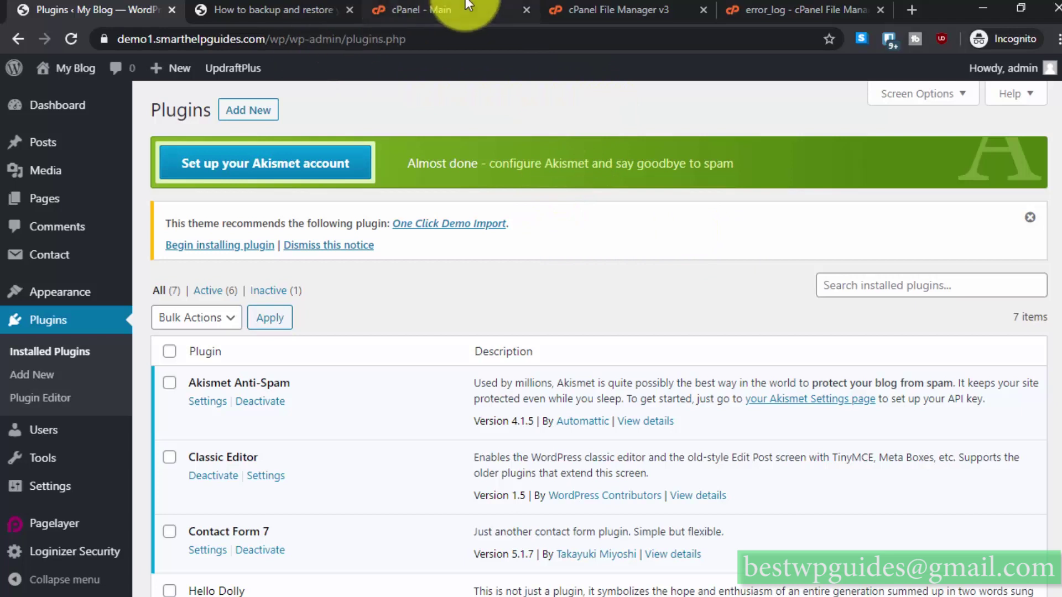
Switch to cPanel File Manager and refresh the listing of the plugins folder.
{"action": "left_click", "coordinate": [445, 10]}
{"action": "left_click", "coordinate": [574, 5]}
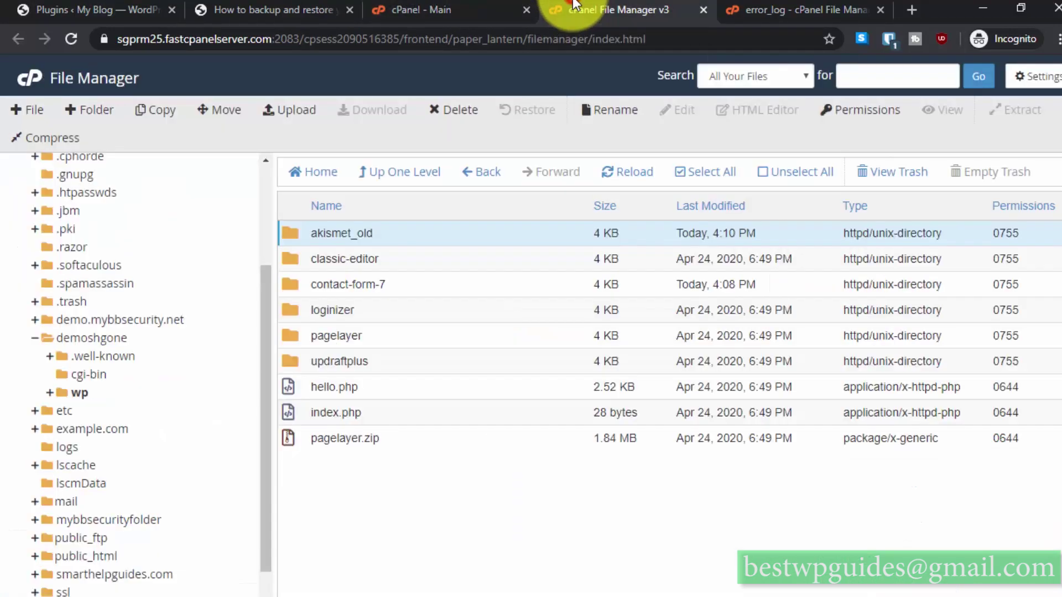
{"action": "left_click", "coordinate": [433, 515]}
{"action": "left_click", "coordinate": [622, 177]}
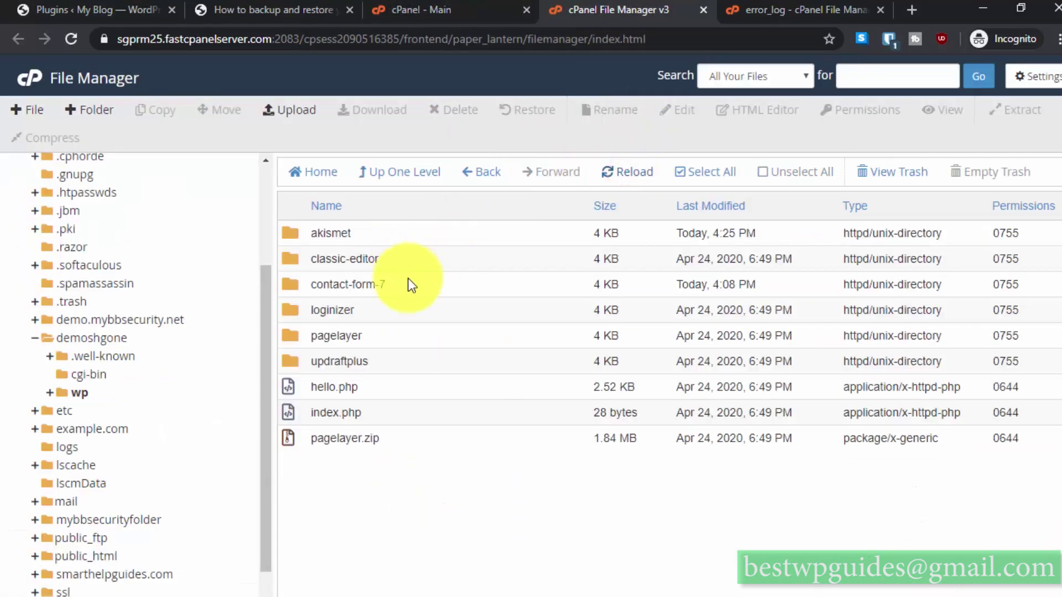
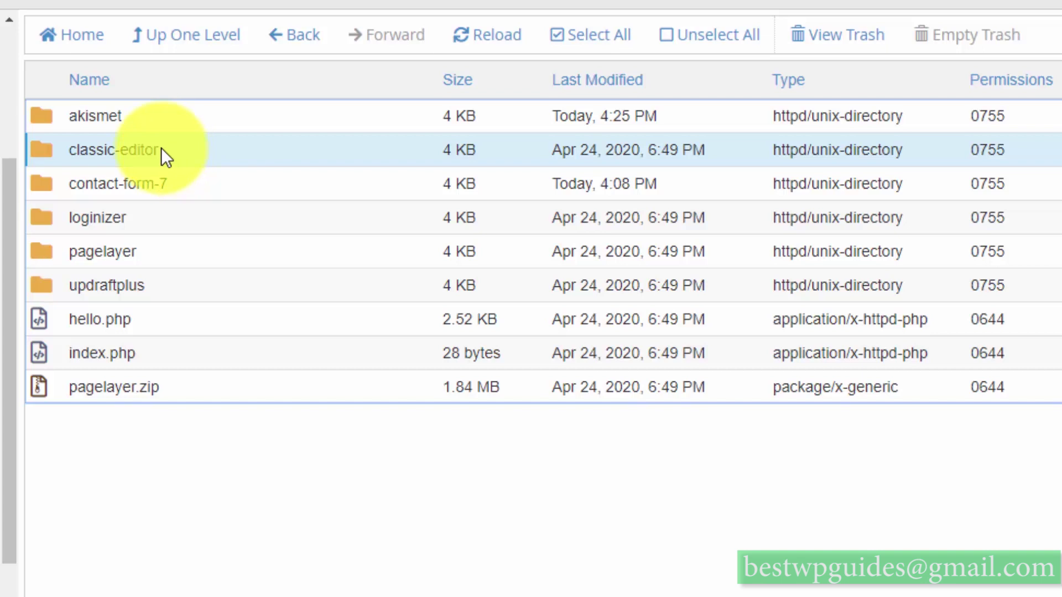
Rename the classic-editor plugin folder to classic-editor_old, and reload the WordPress Plugins page.
{"action": "right_click", "coordinate": [159, 149]}
{"action": "left_click", "coordinate": [136, 152]}
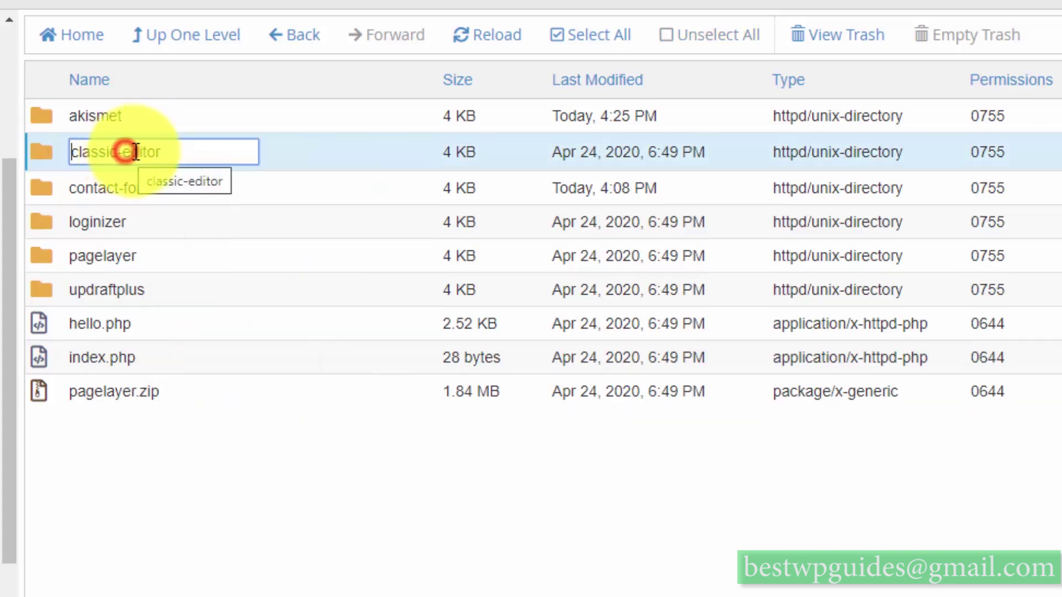
{"action": "left_click", "coordinate": [231, 267]}
{"action": "right_click", "coordinate": [186, 154]}
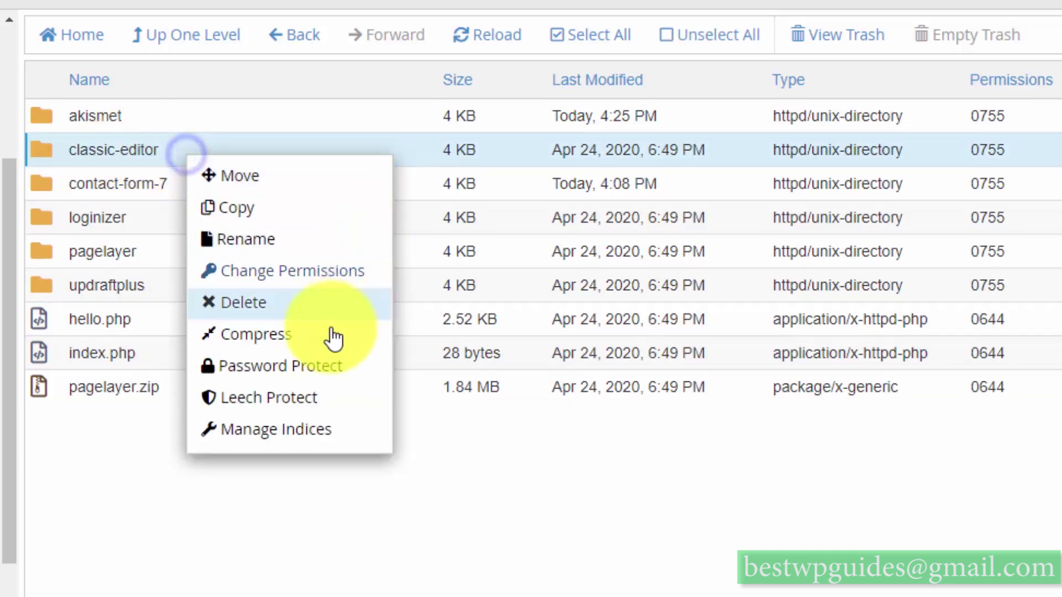
{"action": "left_click", "coordinate": [291, 234]}
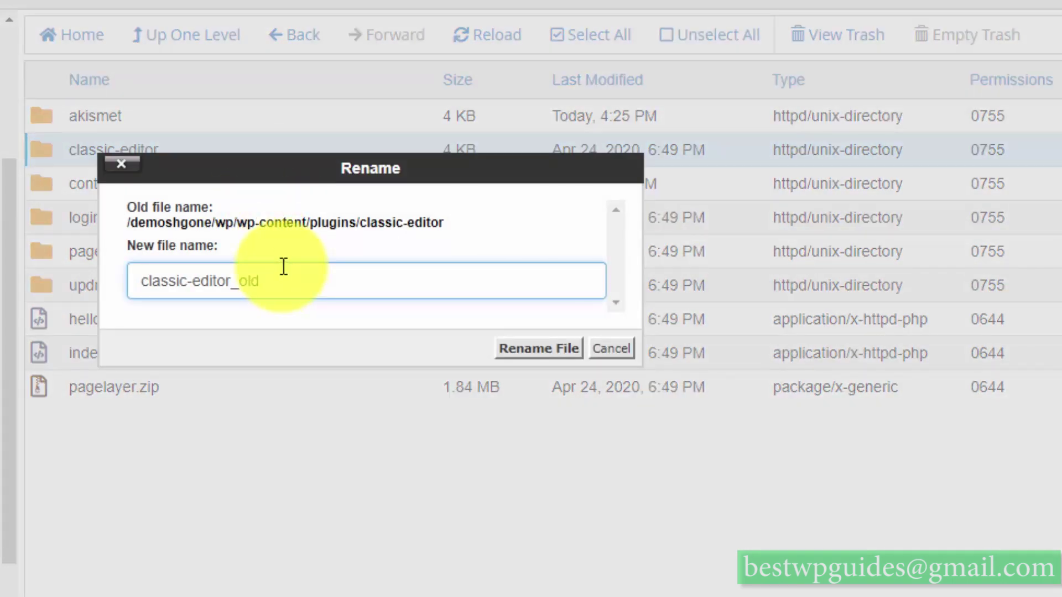
{"action": "left_click", "coordinate": [536, 350]}
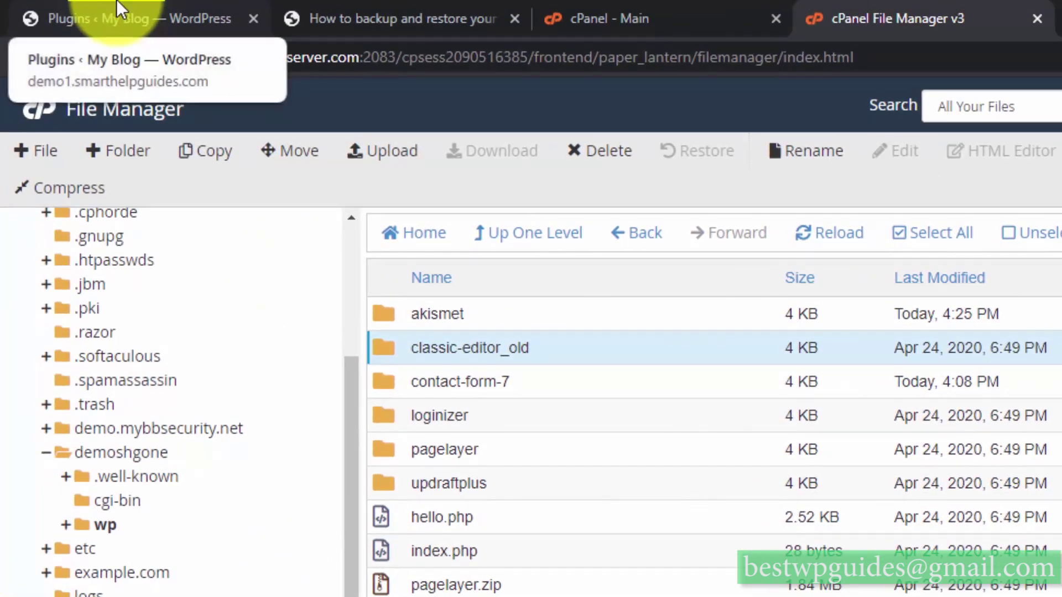
{"action": "left_click", "coordinate": [160, 18]}
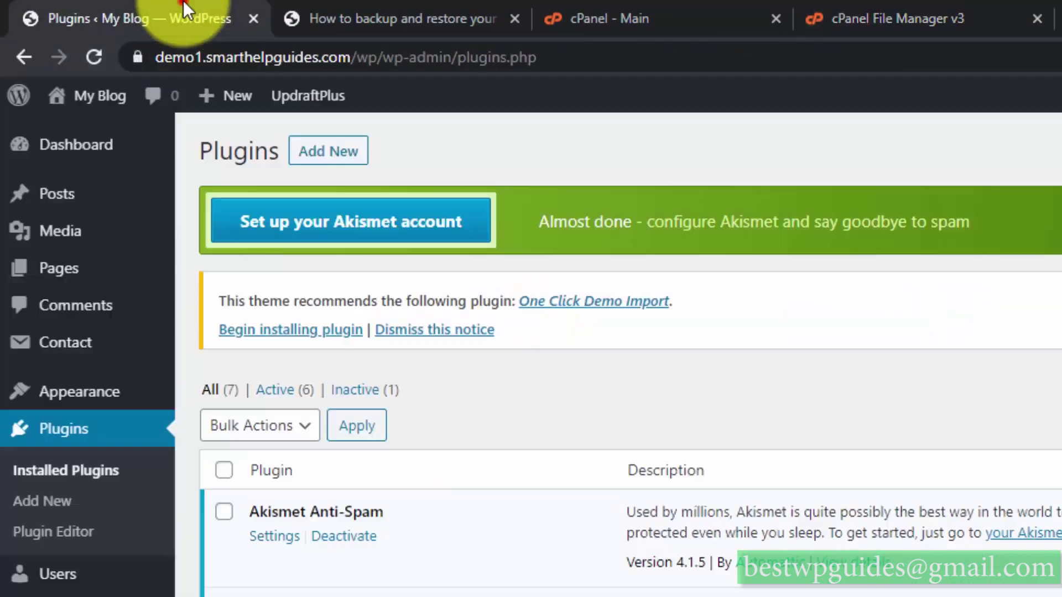
{"action": "left_click", "coordinate": [94, 57]}
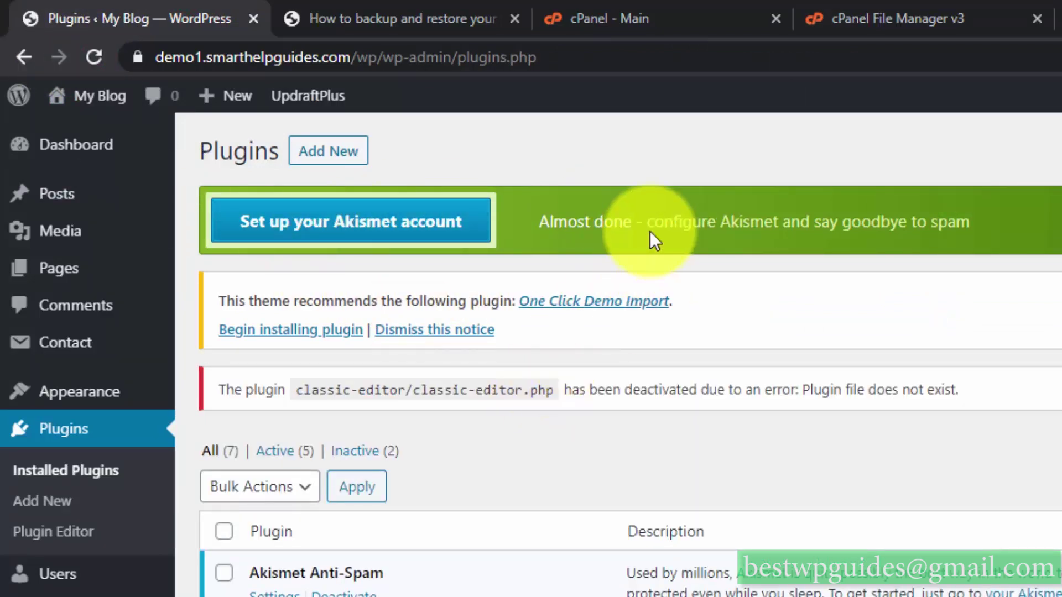
Return to File Manager and rename the classic-editor_old folder back to classic-editor.
{"action": "left_click", "coordinate": [882, 10]}
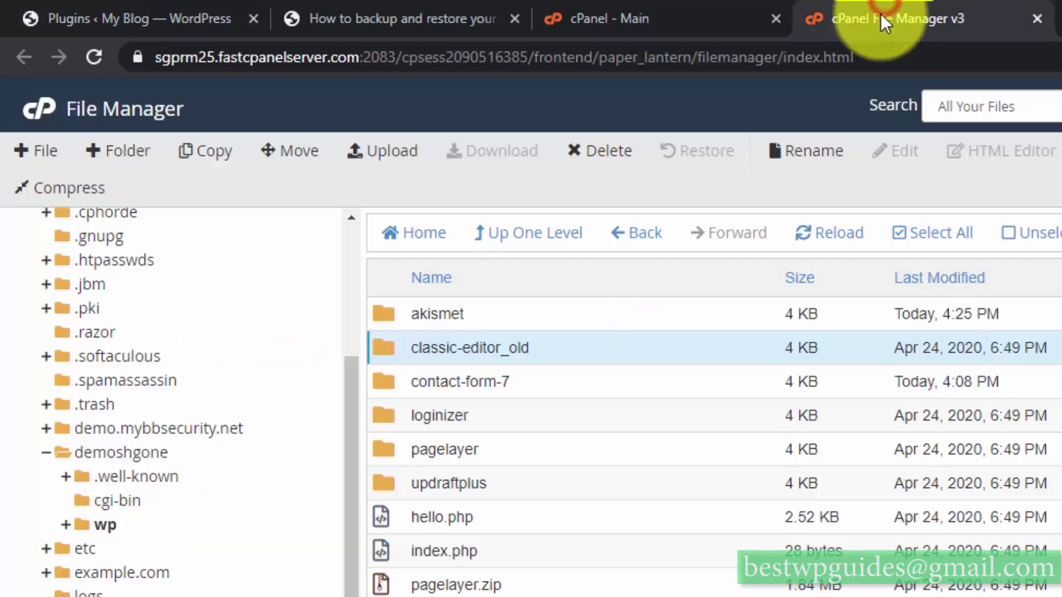
{"action": "double_click", "coordinate": [528, 347]}
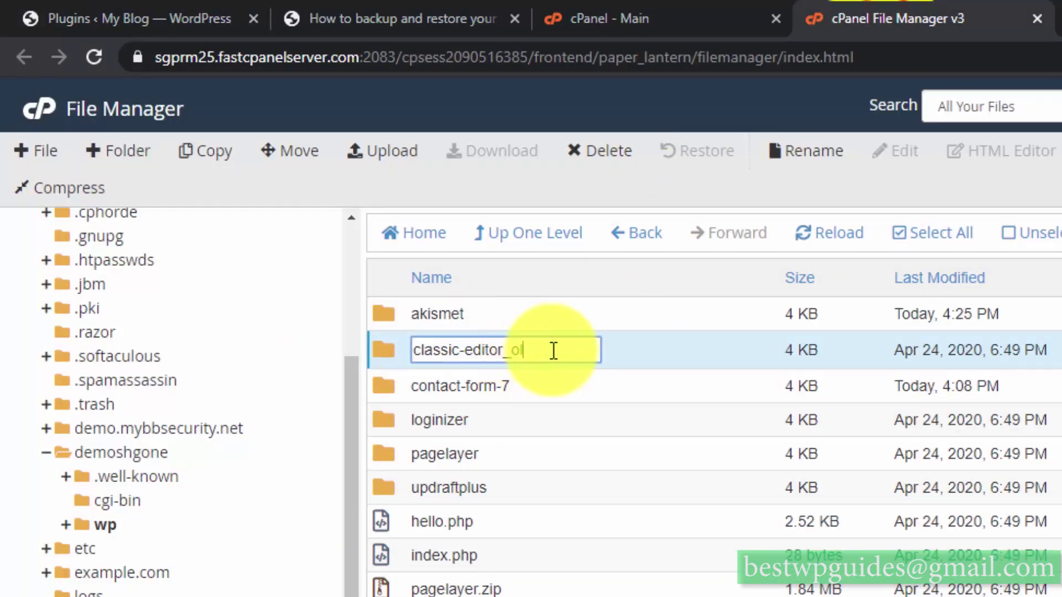
{"action": "key", "text": "Return"}
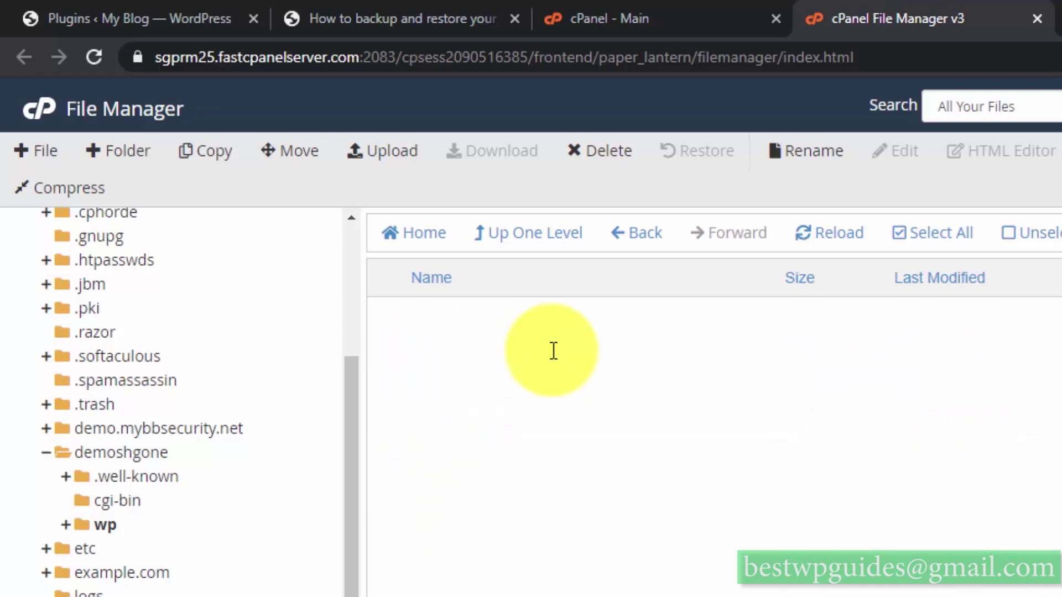
{"action": "left_click", "coordinate": [117, 8]}
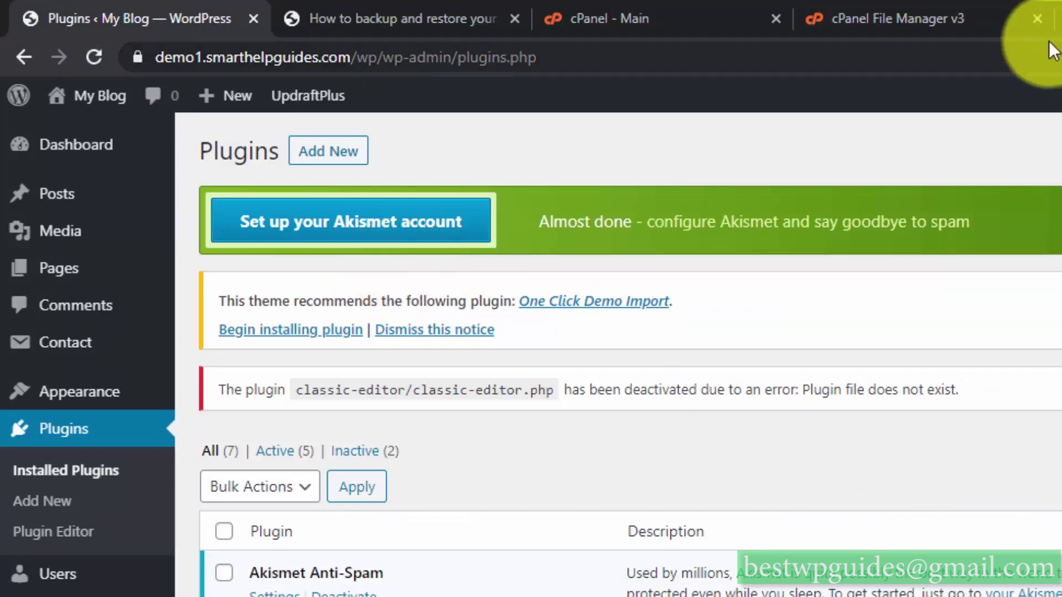
{"action": "left_click", "coordinate": [918, 19]}
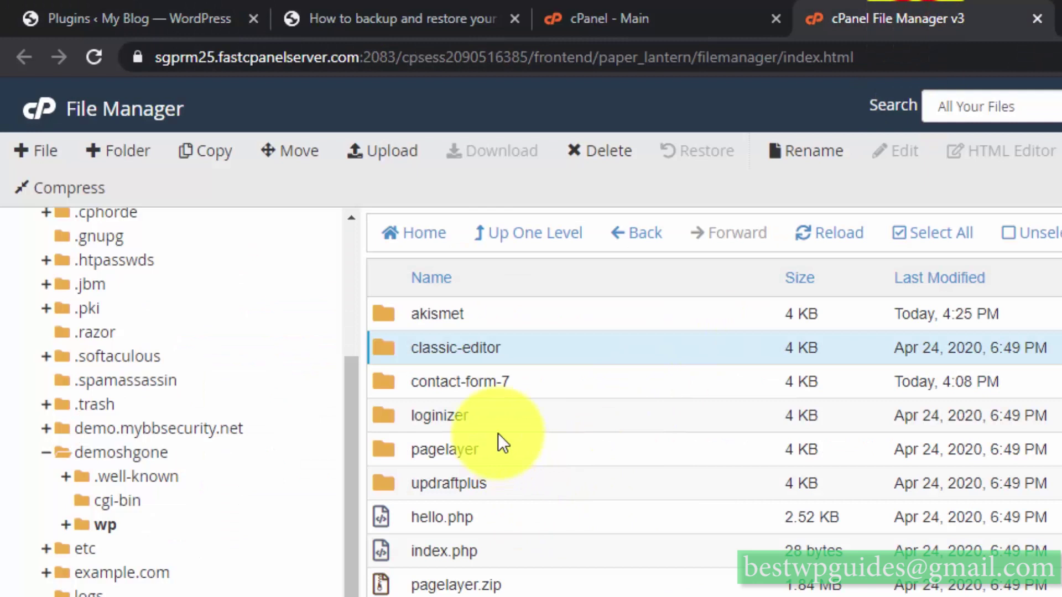
{"action": "left_click", "coordinate": [522, 388]}
{"action": "left_click", "coordinate": [510, 347]}
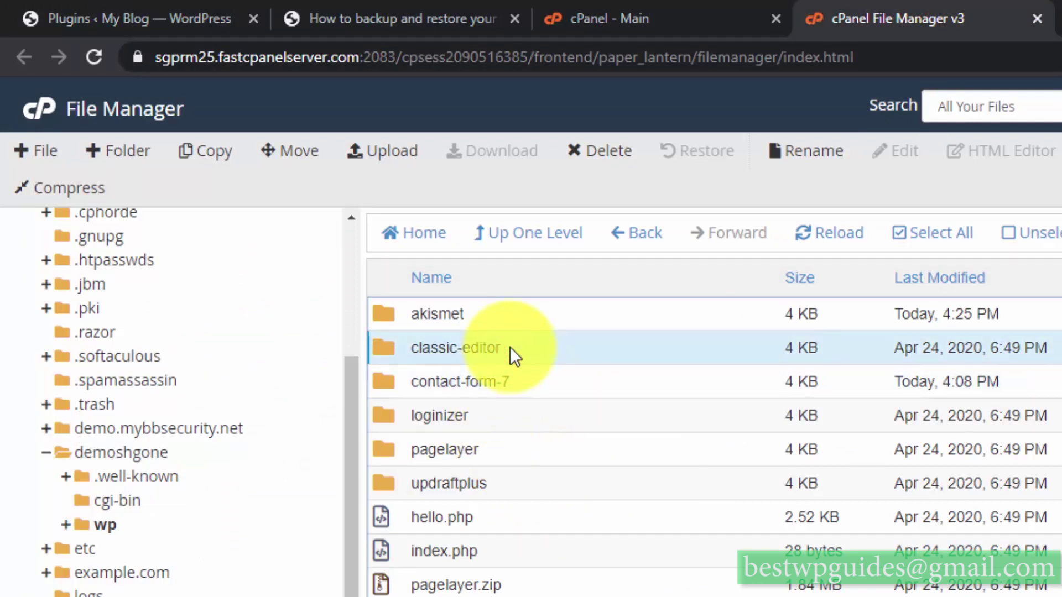
{"action": "left_click", "coordinate": [519, 383]}
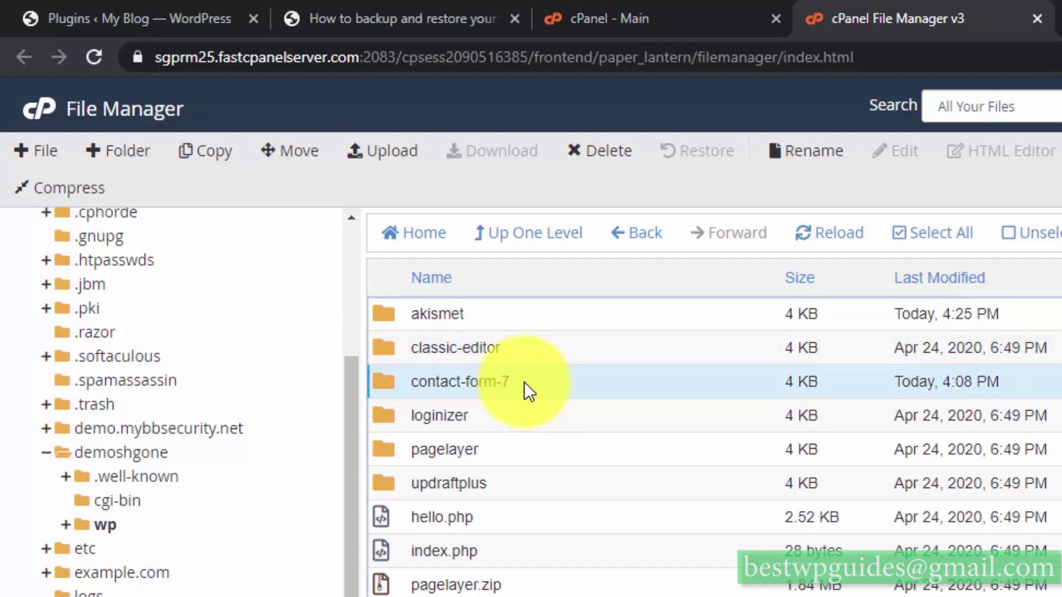
Go up to the wp-content folder, look inside its themes folder, and return to wp-content.
{"action": "left_click", "coordinate": [531, 239]}
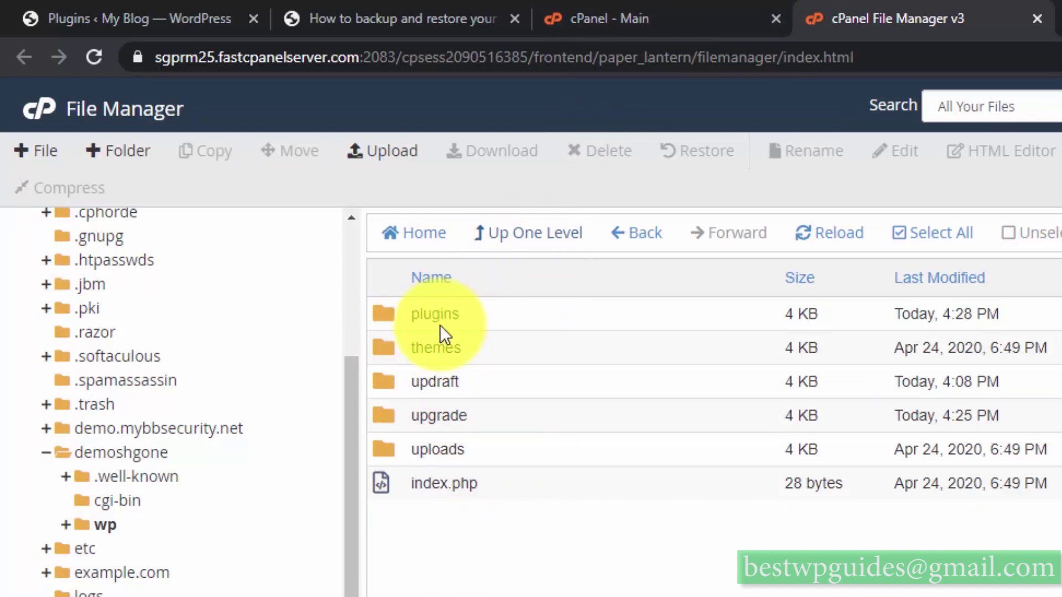
{"action": "left_click", "coordinate": [385, 342]}
{"action": "double_click", "coordinate": [385, 343]}
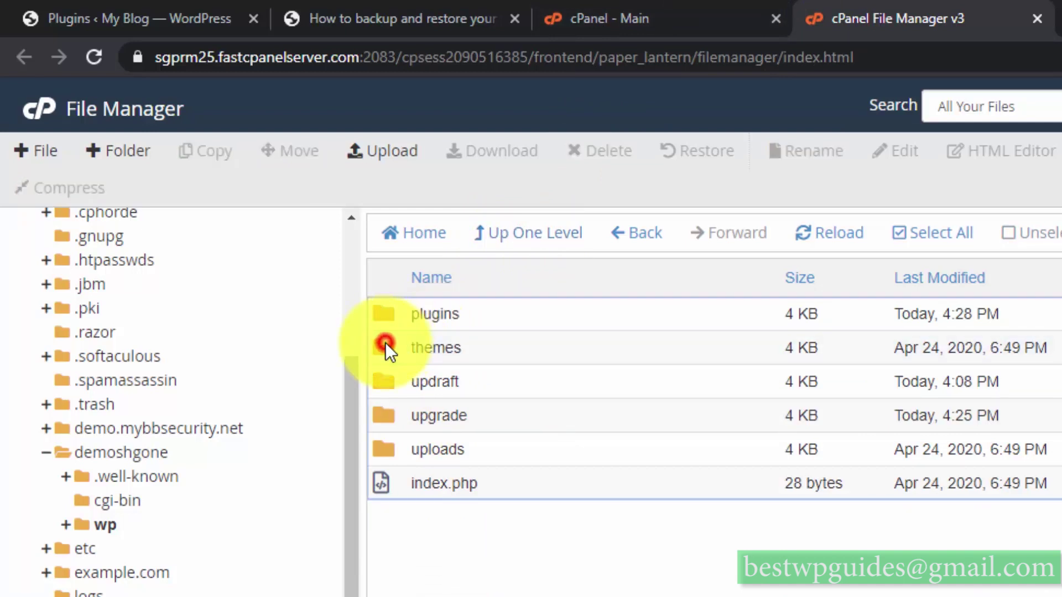
{"action": "left_click", "coordinate": [519, 243]}
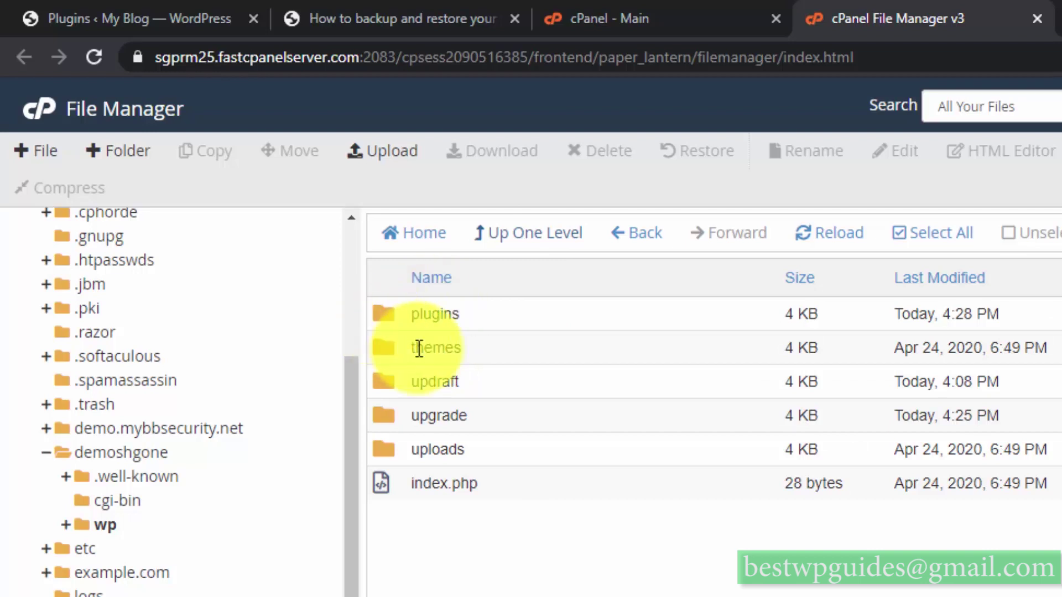
Rename the plugins folder in wp-content to plugins_old.
{"action": "left_click", "coordinate": [449, 314]}
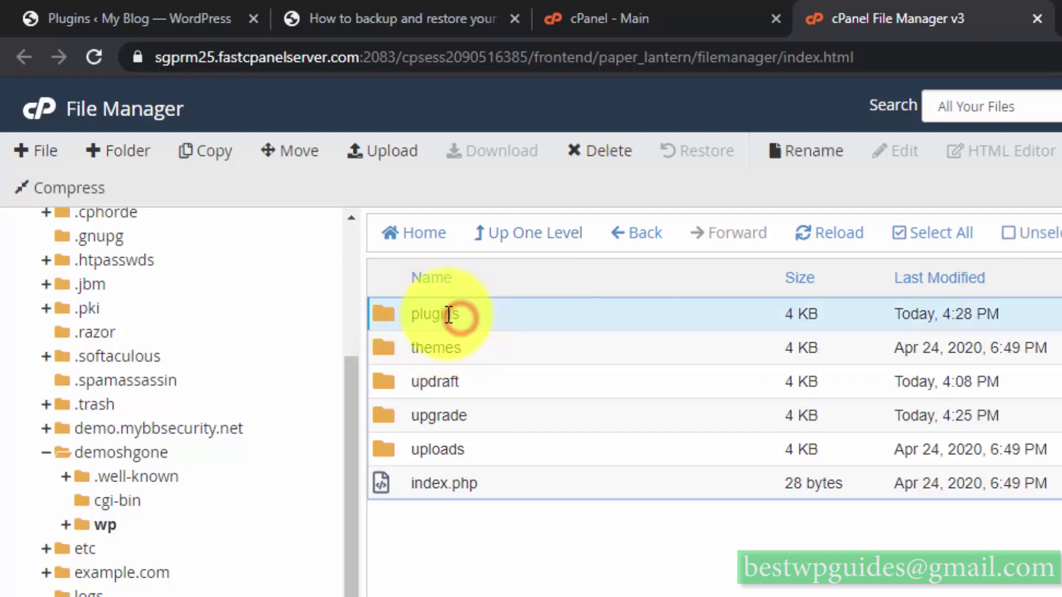
{"action": "right_click", "coordinate": [449, 314]}
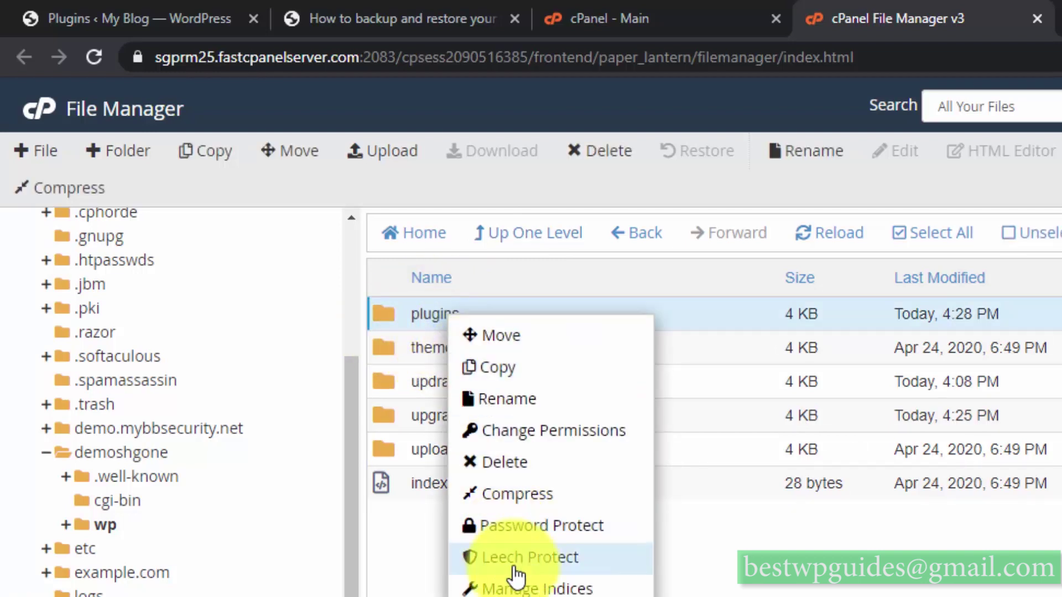
{"action": "left_click", "coordinate": [517, 399]}
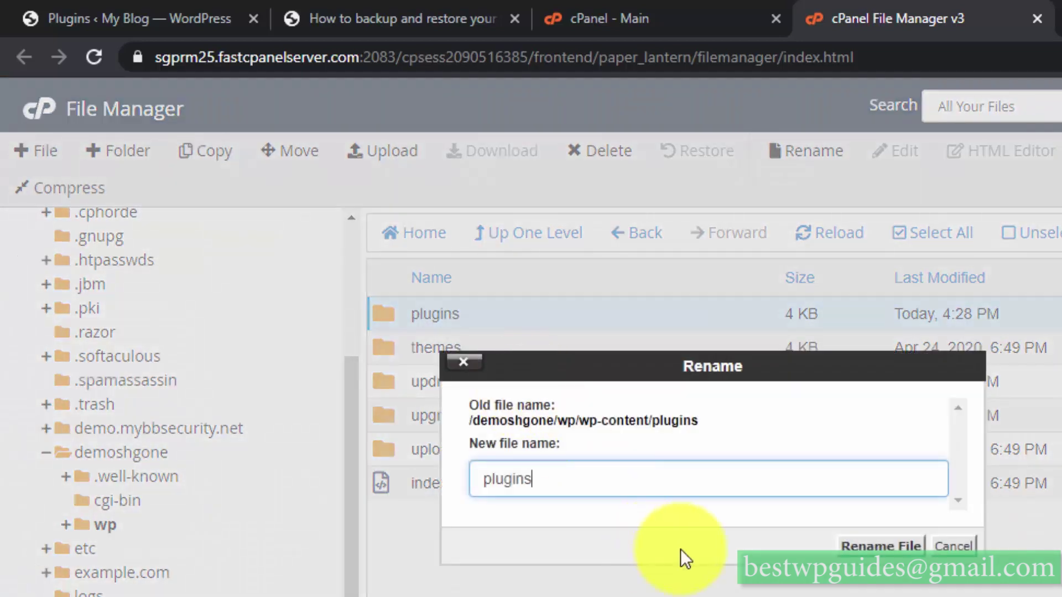
{"action": "type", "text": "_old"}
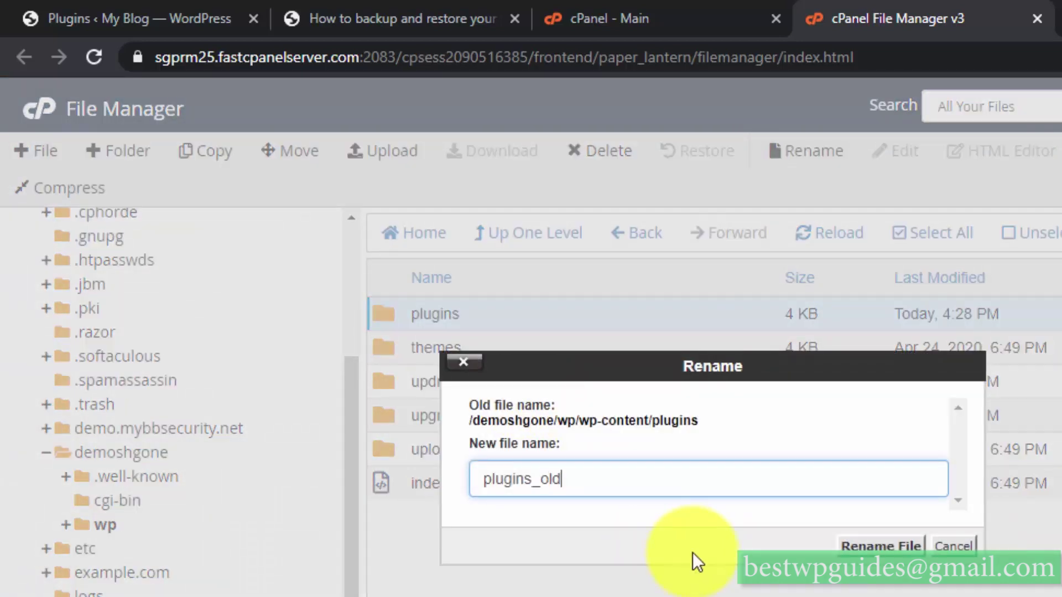
{"action": "key", "text": "Return"}
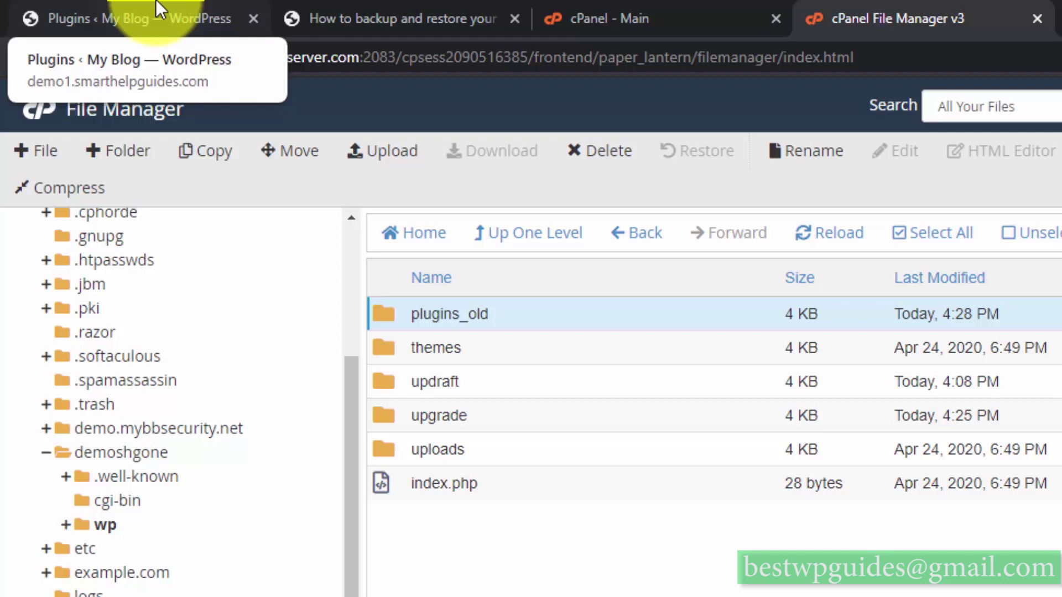
Switch to WordPress admin, open the Dashboard, and look over the Plugins and Appearance options.
{"action": "left_click", "coordinate": [138, 10]}
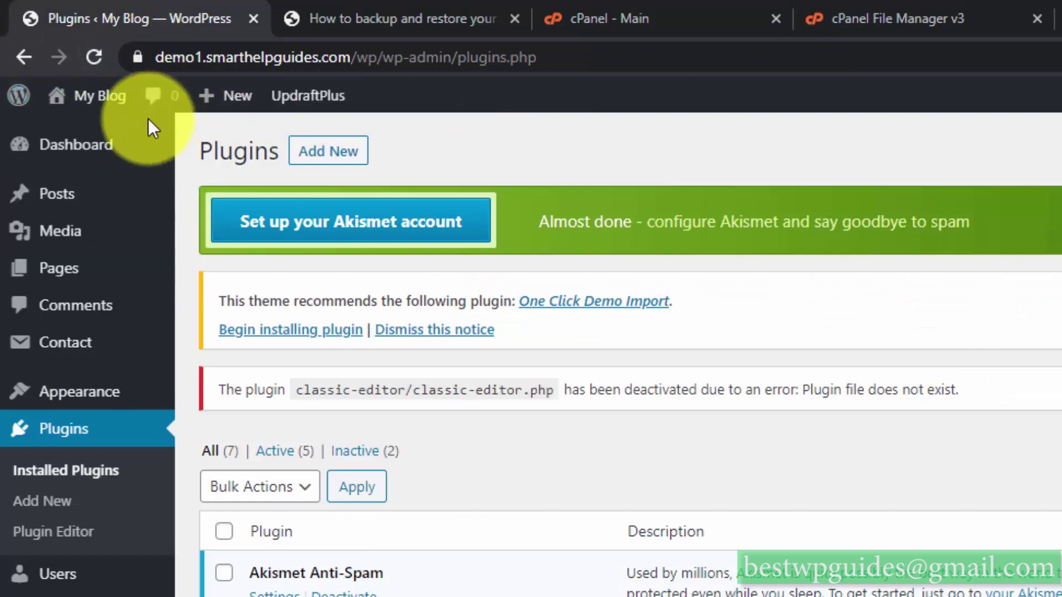
{"action": "left_click", "coordinate": [59, 155]}
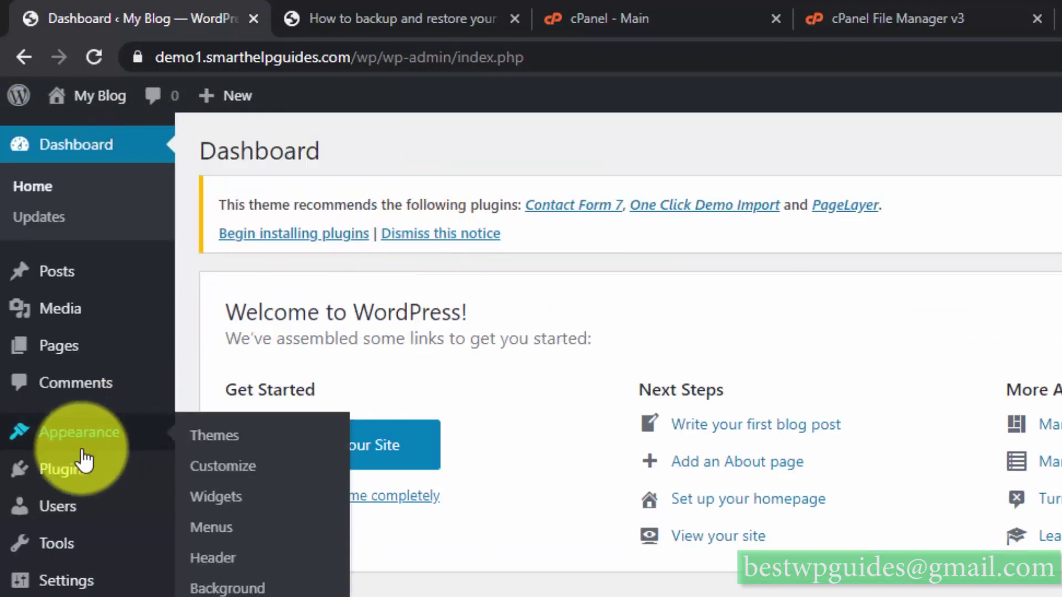
{"action": "mouse_move", "coordinate": [83, 467]}
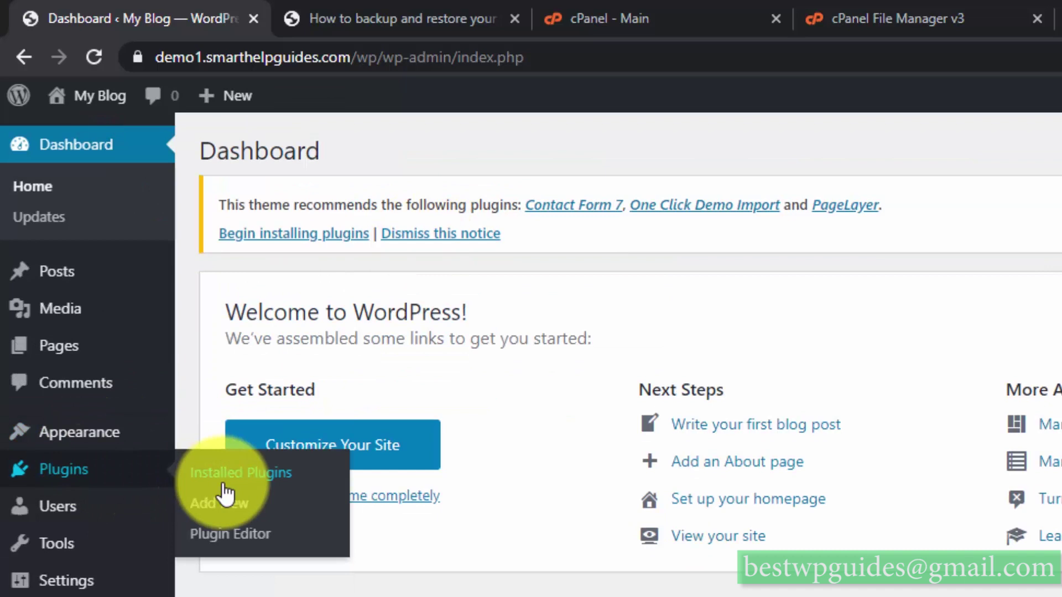
{"action": "mouse_move", "coordinate": [87, 441]}
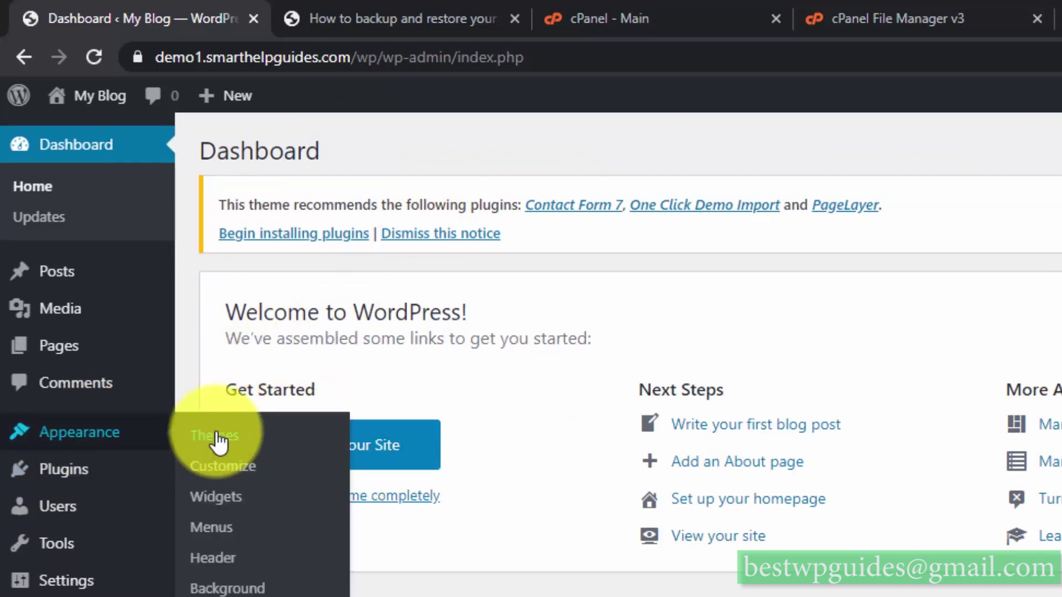
Open the list of installed plugins and look over the error notices for each plugin.
{"action": "left_click", "coordinate": [258, 473]}
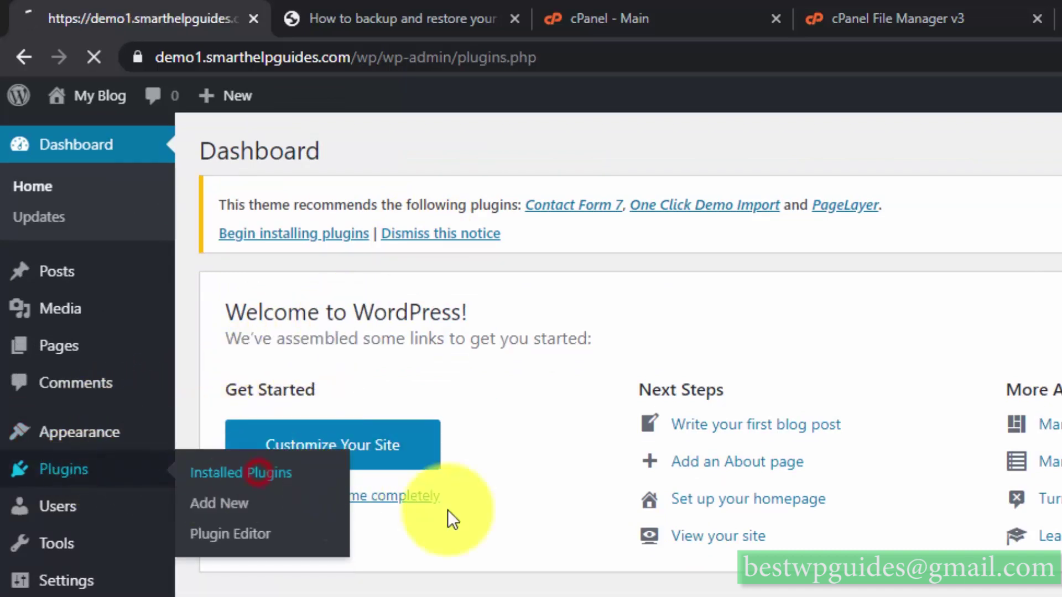
{"action": "left_click", "coordinate": [704, 505]}
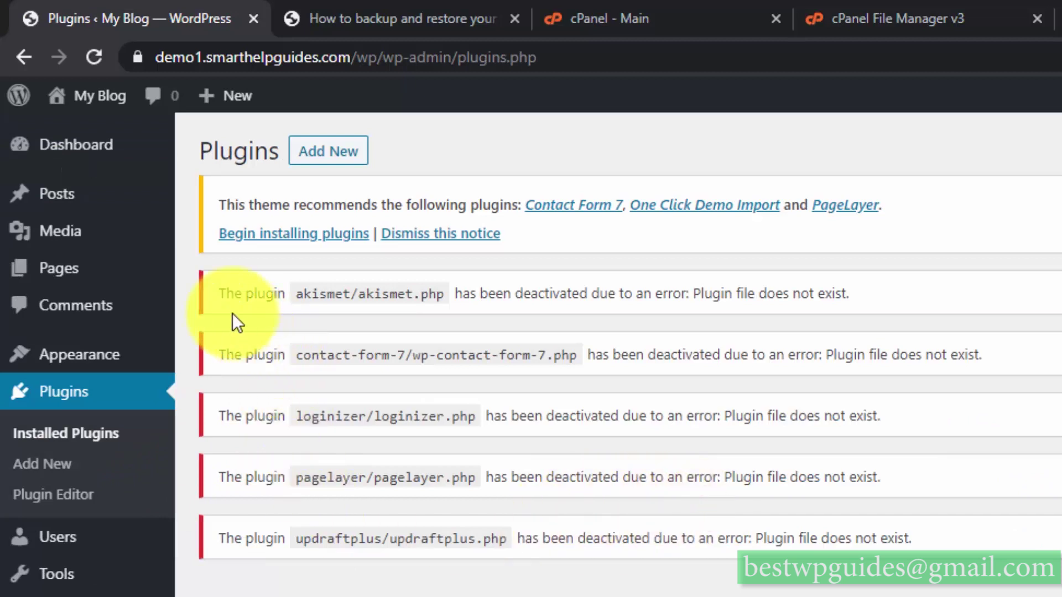
{"action": "left_click_drag", "start_coordinate": [215, 292], "coordinate": [708, 495]}
{"action": "left_click", "coordinate": [708, 493]}
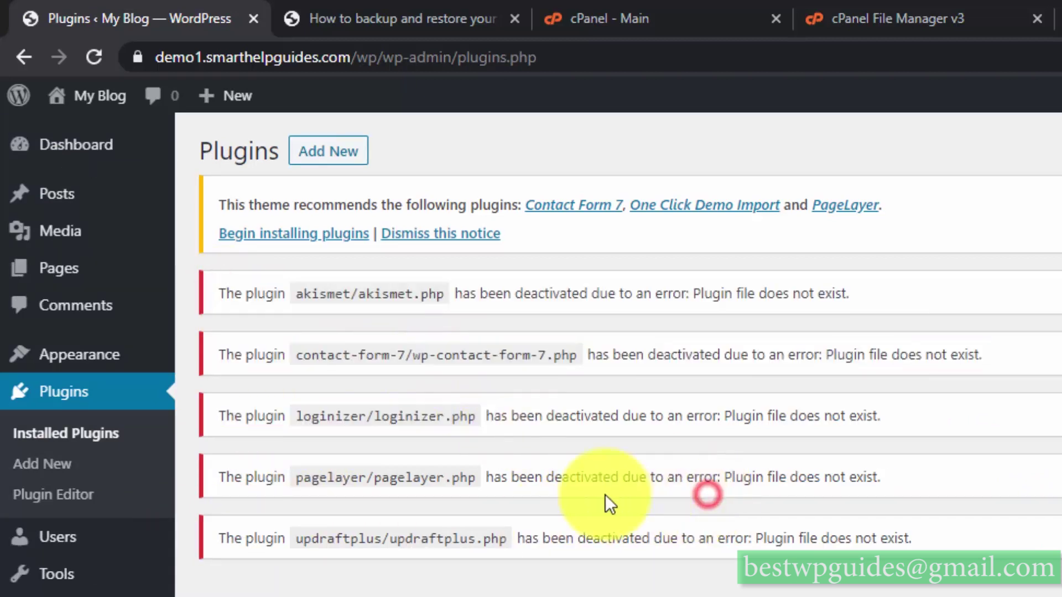
{"action": "scroll", "coordinate": [611, 559], "scroll_direction": "down", "scroll_amount": 1}
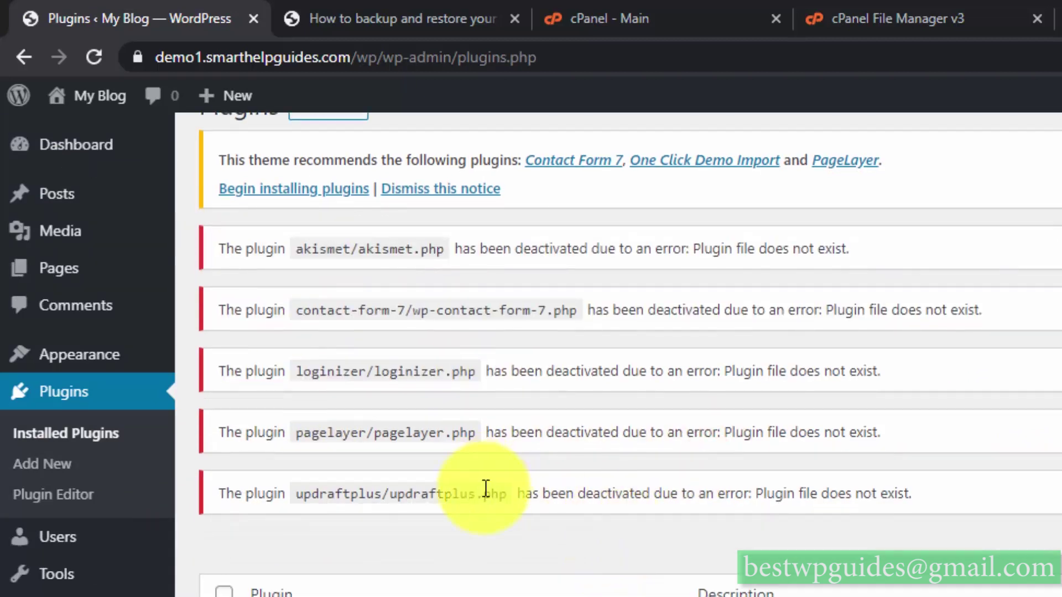
{"action": "scroll", "coordinate": [482, 497], "scroll_direction": "up", "scroll_amount": 1}
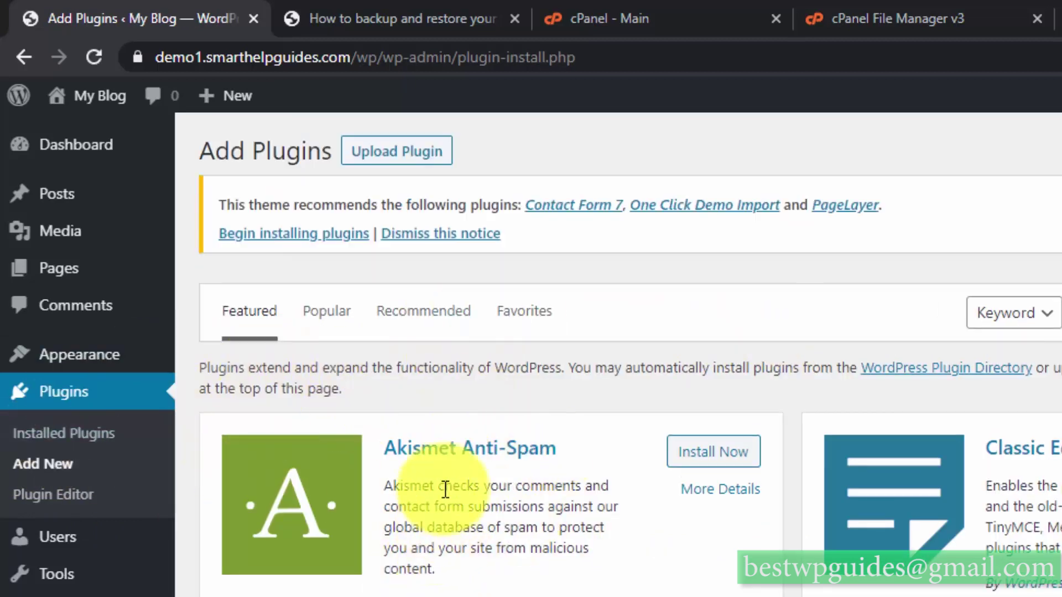
Return to cPanel File Manager, reload the wp-content listing, and rename the plugins_old folder back to plugins.
{"action": "left_click", "coordinate": [840, 17]}
{"action": "left_click", "coordinate": [838, 232]}
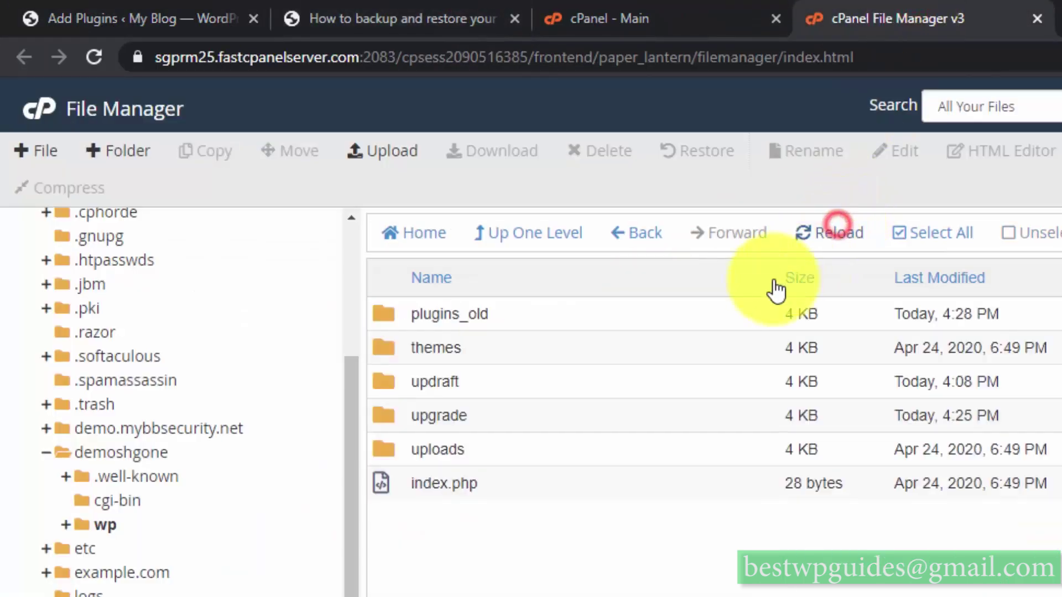
{"action": "double_click", "coordinate": [481, 313]}
{"action": "left_click", "coordinate": [488, 313]}
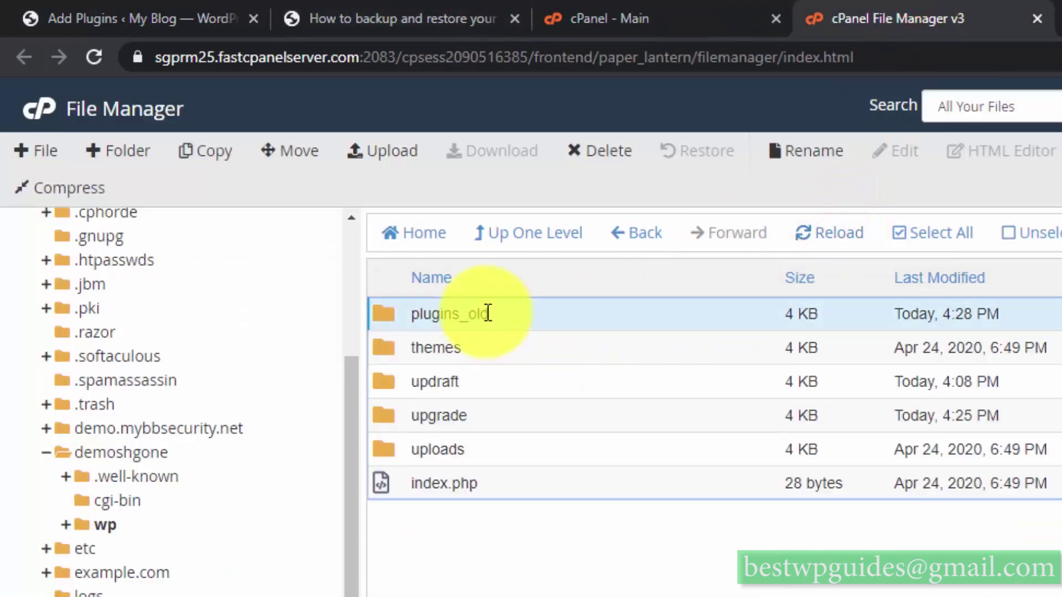
{"action": "left_click", "coordinate": [487, 313]}
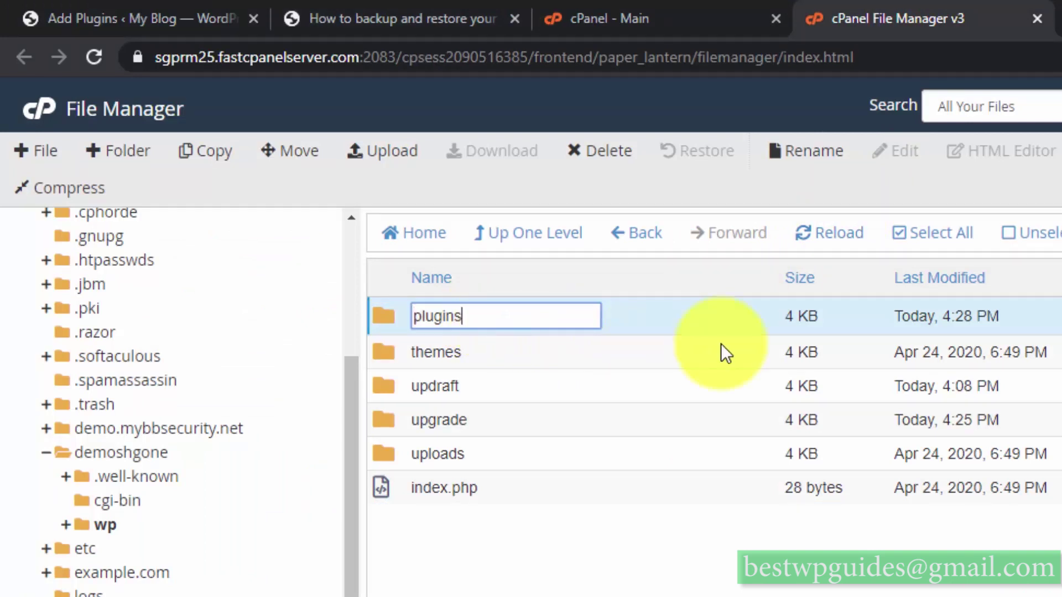
{"action": "key", "text": "Return"}
Switch to WordPress admin, open the installed plugins list, and check which plugins are listed and their activation status.
{"action": "left_click", "coordinate": [102, 18]}
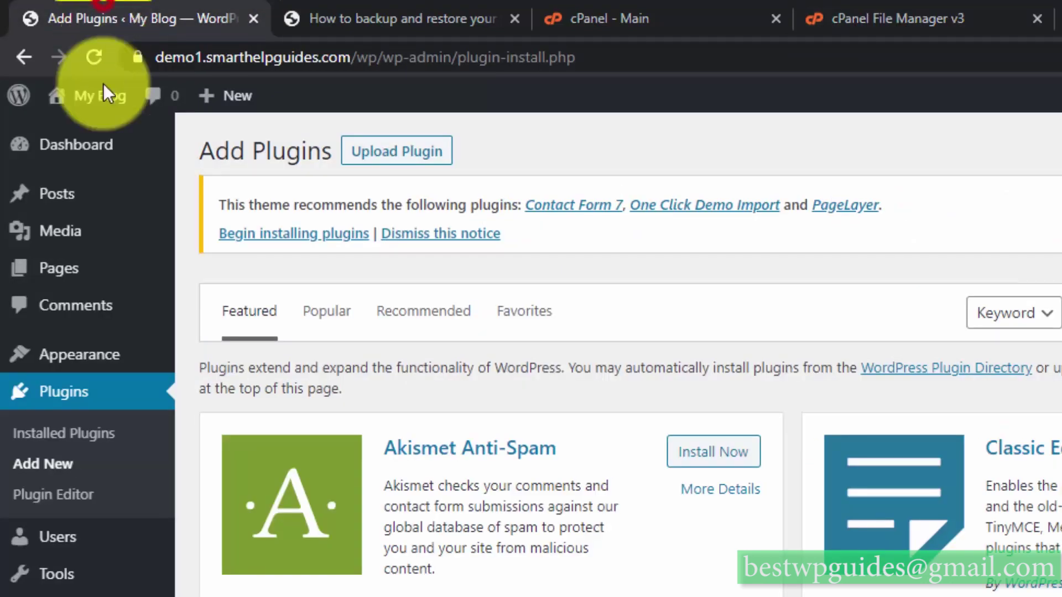
{"action": "left_click", "coordinate": [56, 437]}
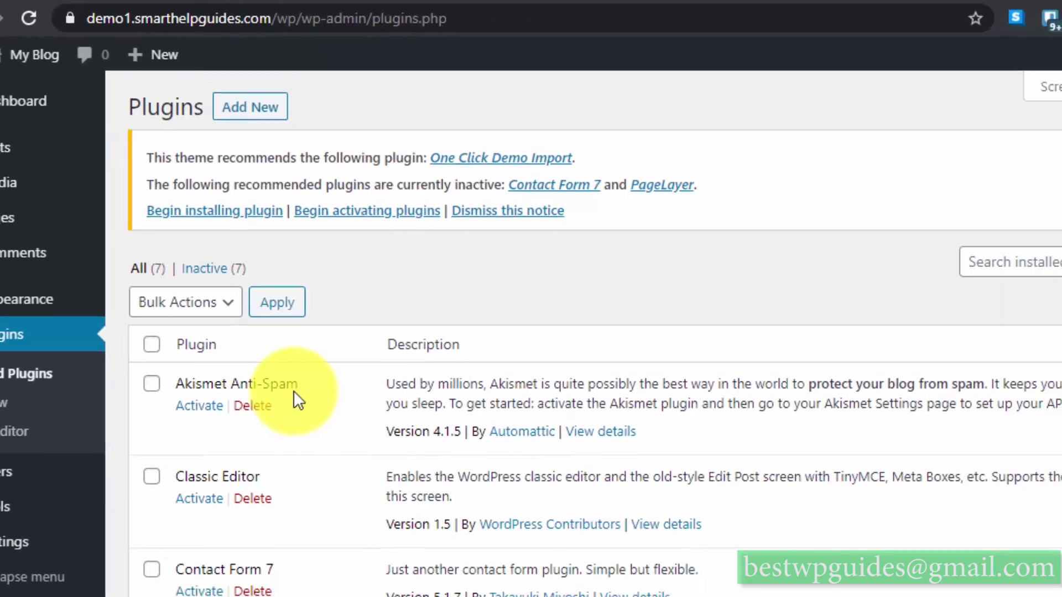
{"action": "scroll", "coordinate": [359, 447], "scroll_direction": "down", "scroll_amount": 3}
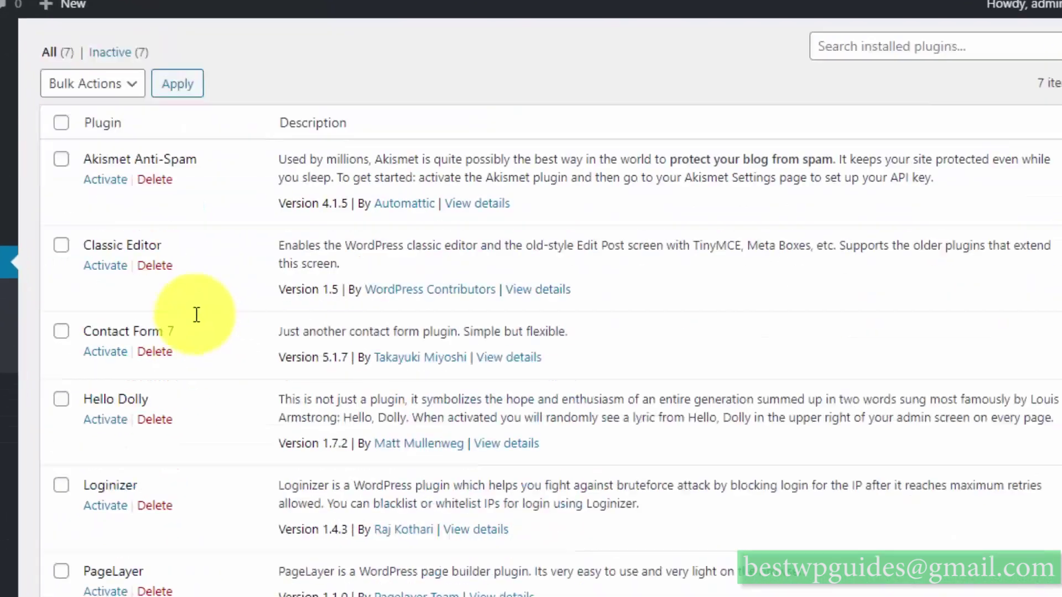
{"action": "scroll", "coordinate": [196, 315], "scroll_direction": "down", "scroll_amount": 5}
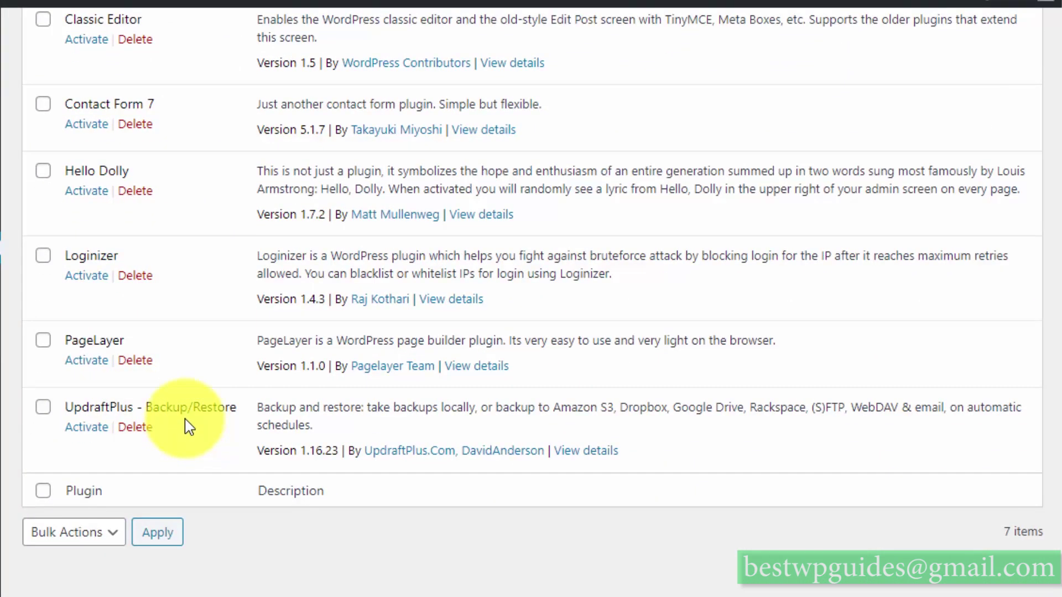
{"action": "scroll", "coordinate": [190, 427], "scroll_direction": "up", "scroll_amount": 5}
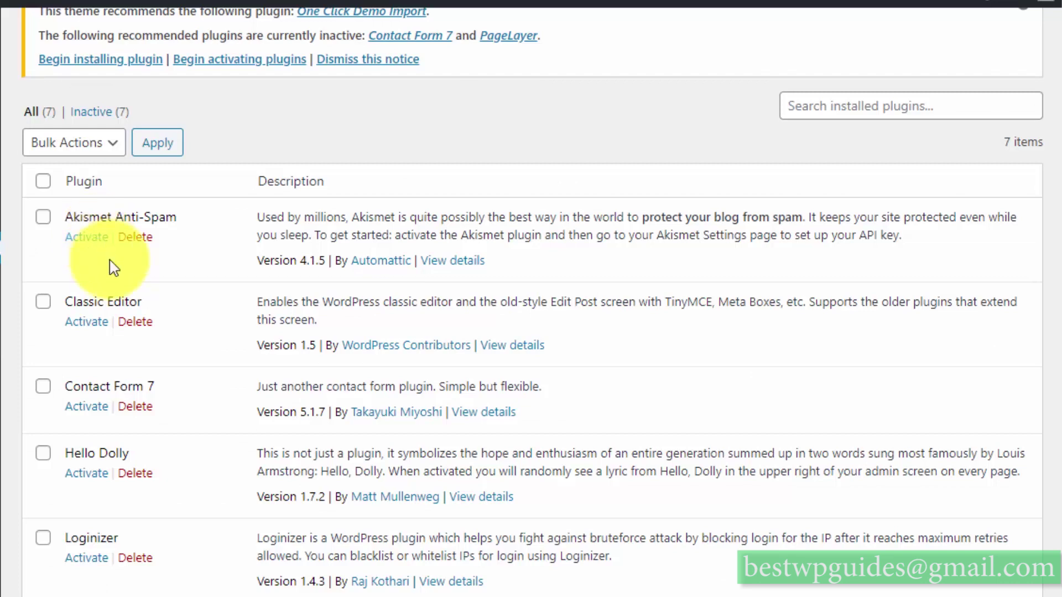
Activate the Akismet Anti-Spam plugin and return to the installed plugins list.
{"action": "left_click", "coordinate": [70, 235]}
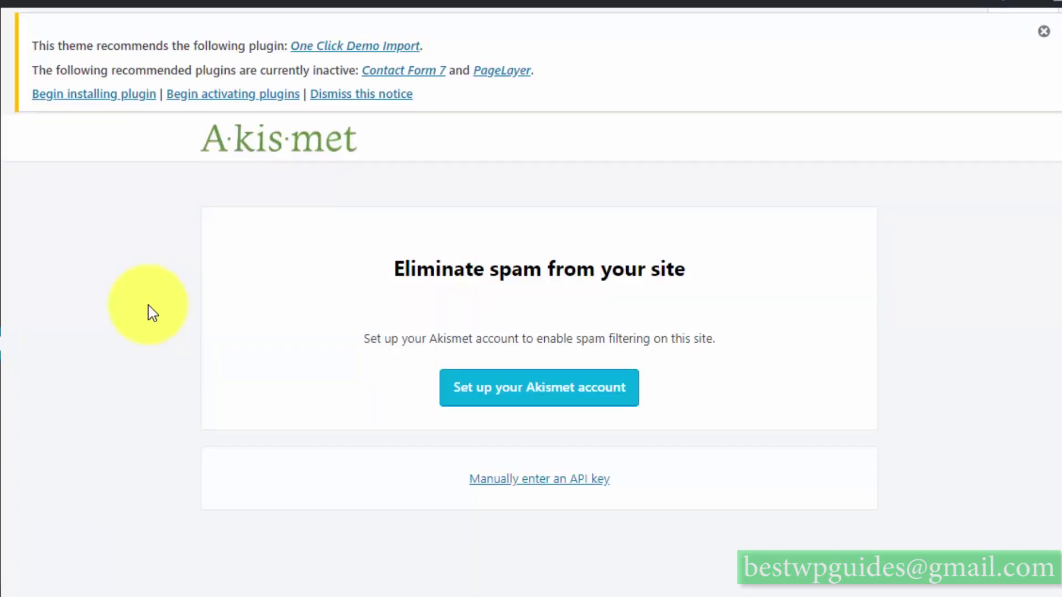
{"action": "mouse_move", "coordinate": [110, 337]}
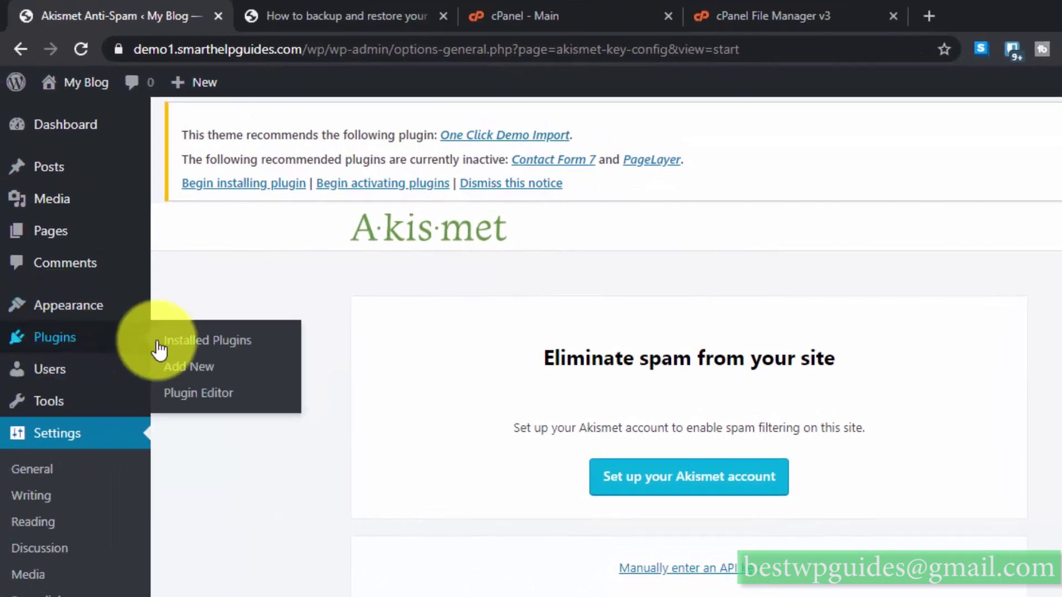
{"action": "left_click", "coordinate": [160, 342]}
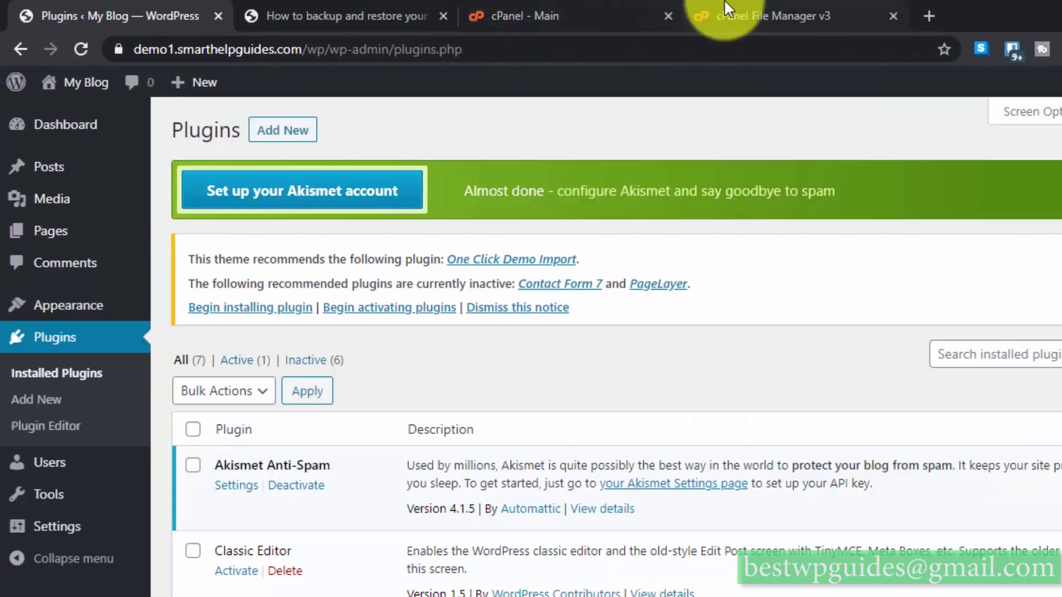
In cPanel File Manager, open the plugins folder and rename the loginizer folder to loginizer_old.
{"action": "left_click", "coordinate": [726, 7]}
{"action": "double_click", "coordinate": [339, 267]}
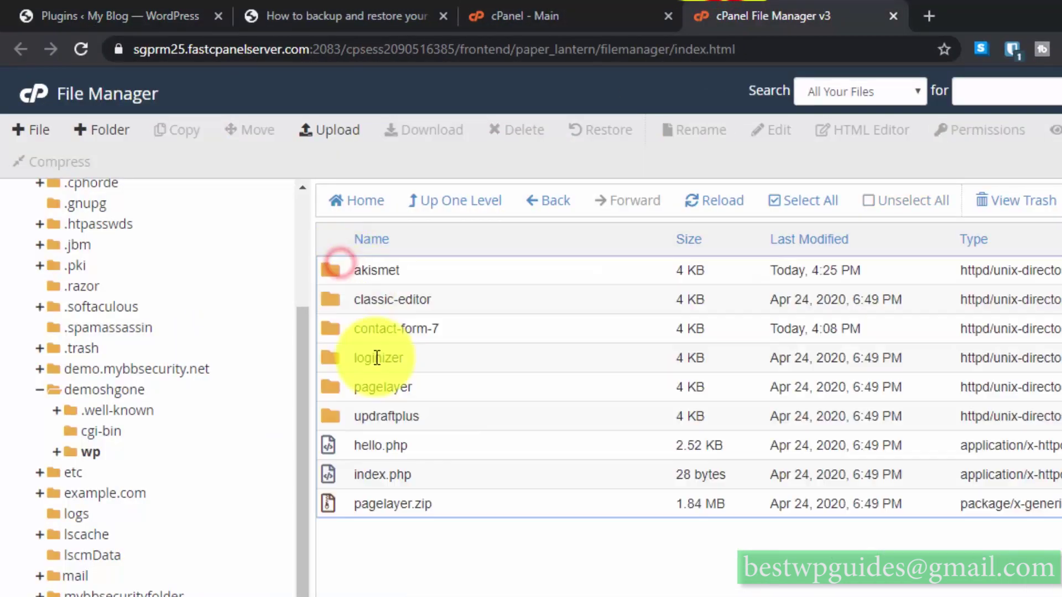
{"action": "left_click", "coordinate": [329, 357]}
{"action": "right_click", "coordinate": [329, 357]}
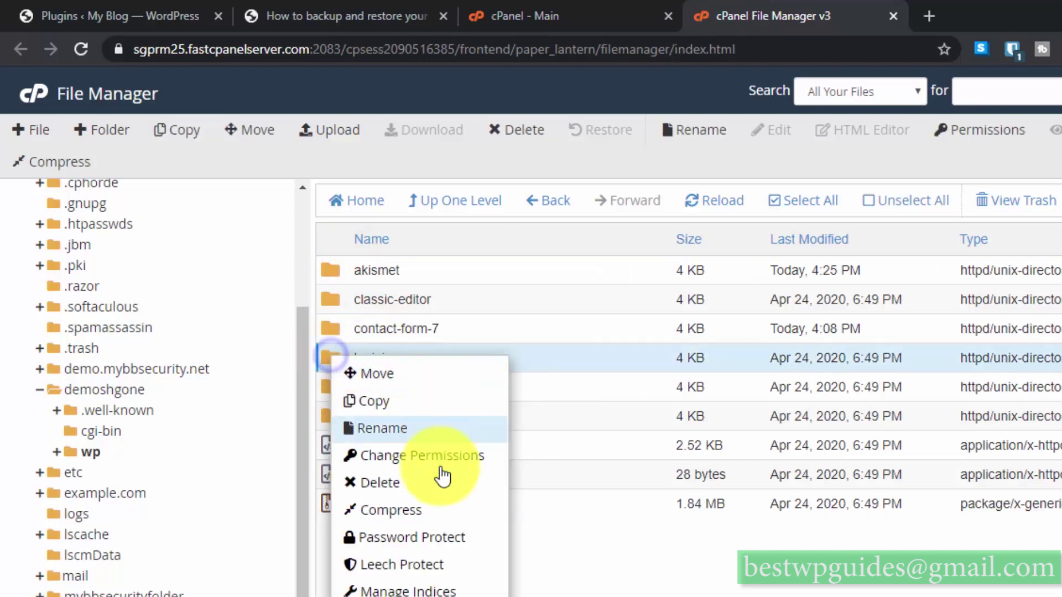
{"action": "left_click", "coordinate": [406, 428]}
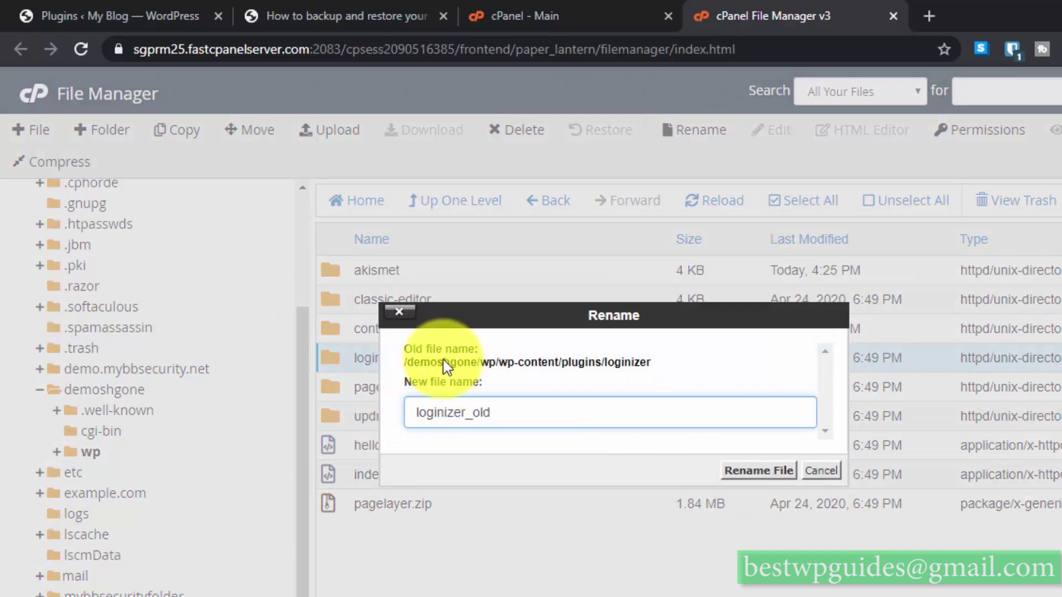
{"action": "type", "text": "_old"}
{"action": "left_click", "coordinate": [744, 471]}
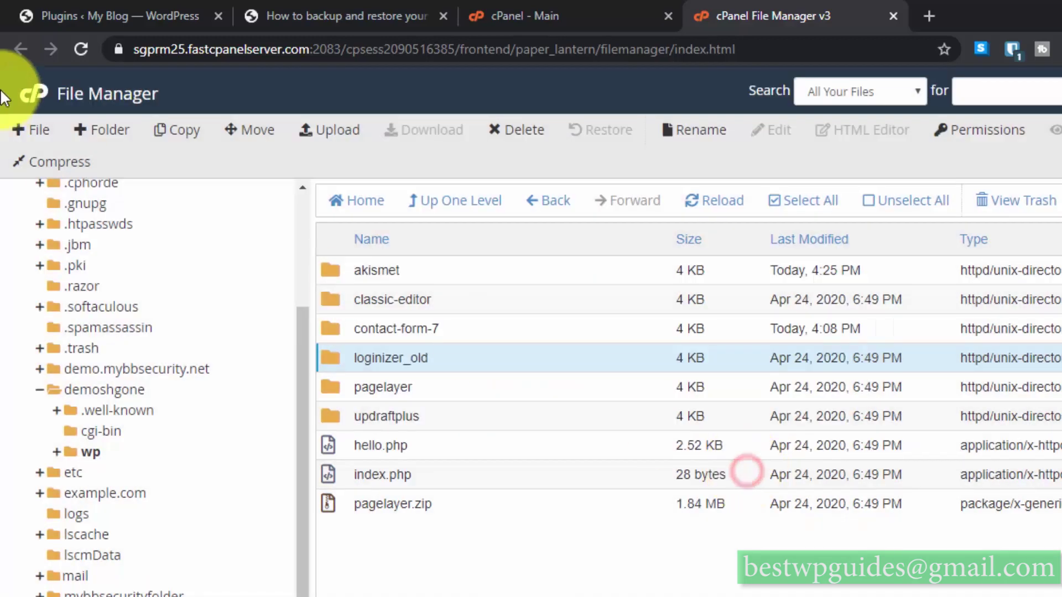
Back in WordPress admin, refresh the installed plugins list, delete the Loginizer plugin, and return to the Dashboard.
{"action": "left_click", "coordinate": [89, 16]}
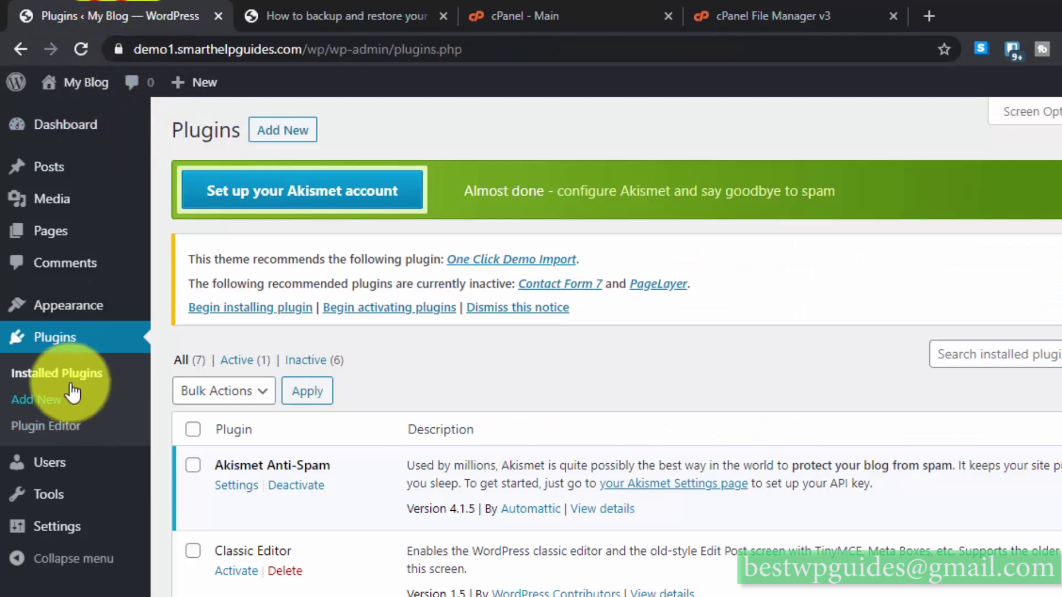
{"action": "left_click", "coordinate": [55, 372]}
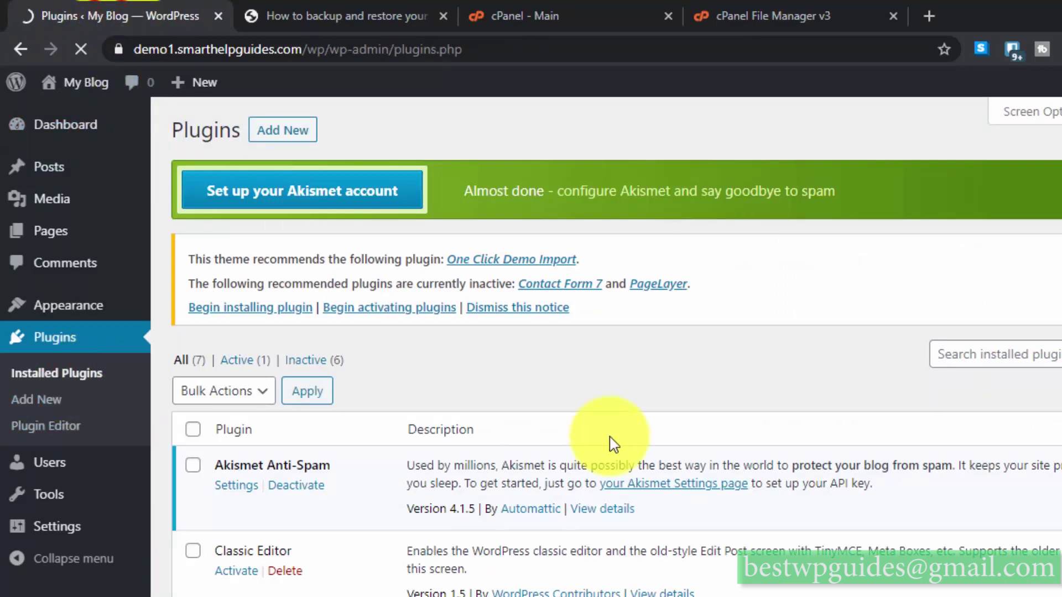
{"action": "scroll", "coordinate": [614, 445], "scroll_direction": "down", "scroll_amount": 7}
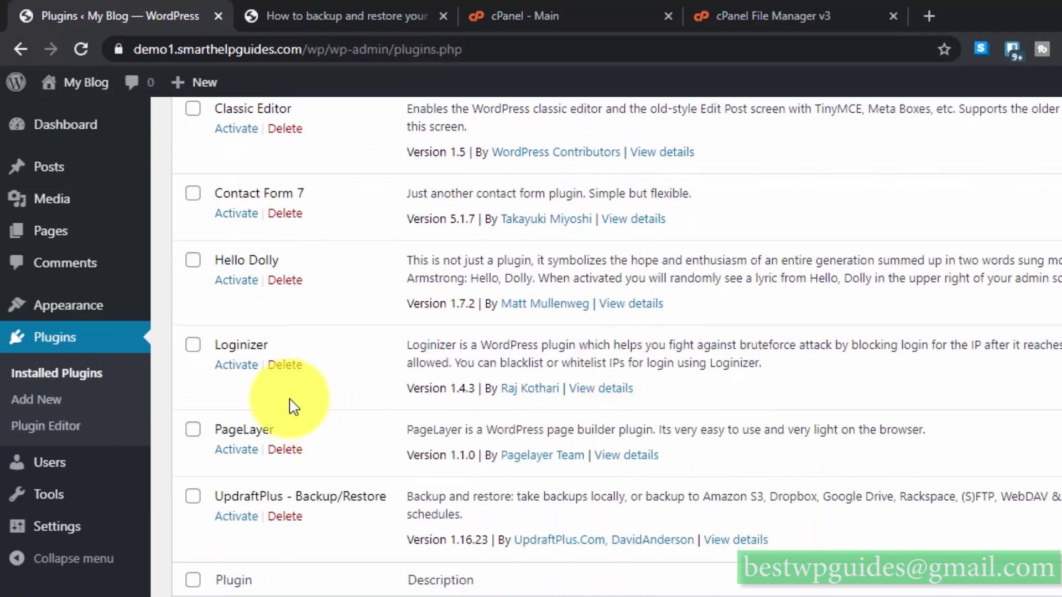
{"action": "left_click", "coordinate": [285, 365]}
{"action": "left_click", "coordinate": [705, 151]}
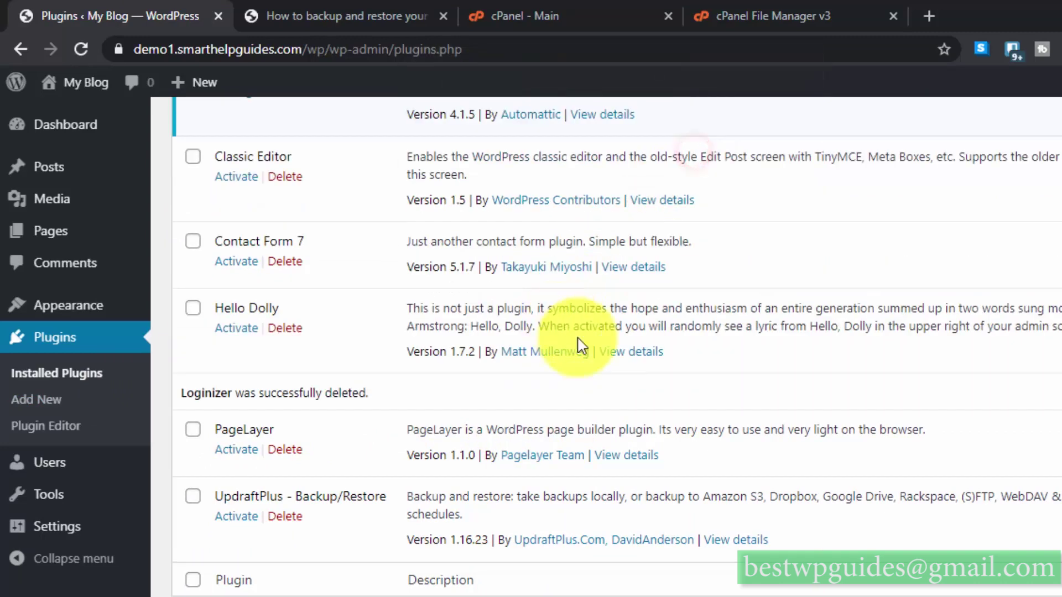
{"action": "scroll", "coordinate": [580, 345], "scroll_direction": "up", "scroll_amount": 7}
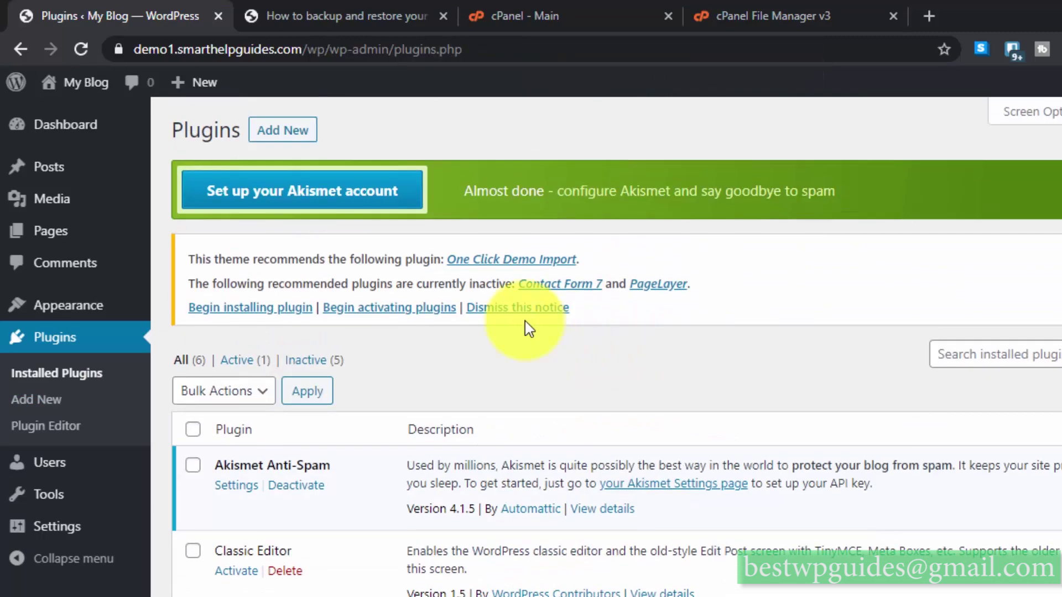
{"action": "left_click", "coordinate": [65, 132]}
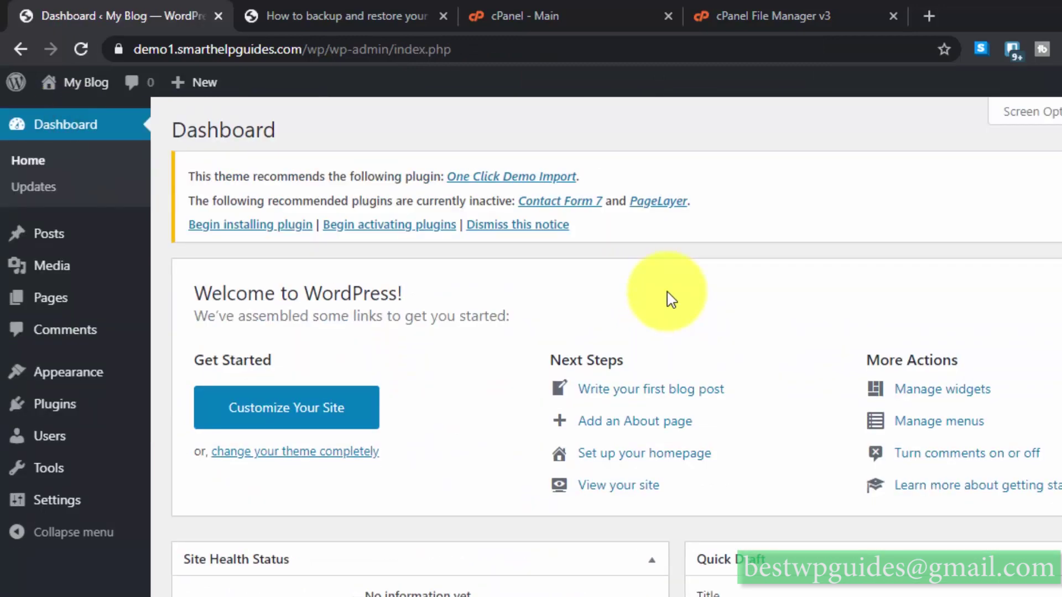